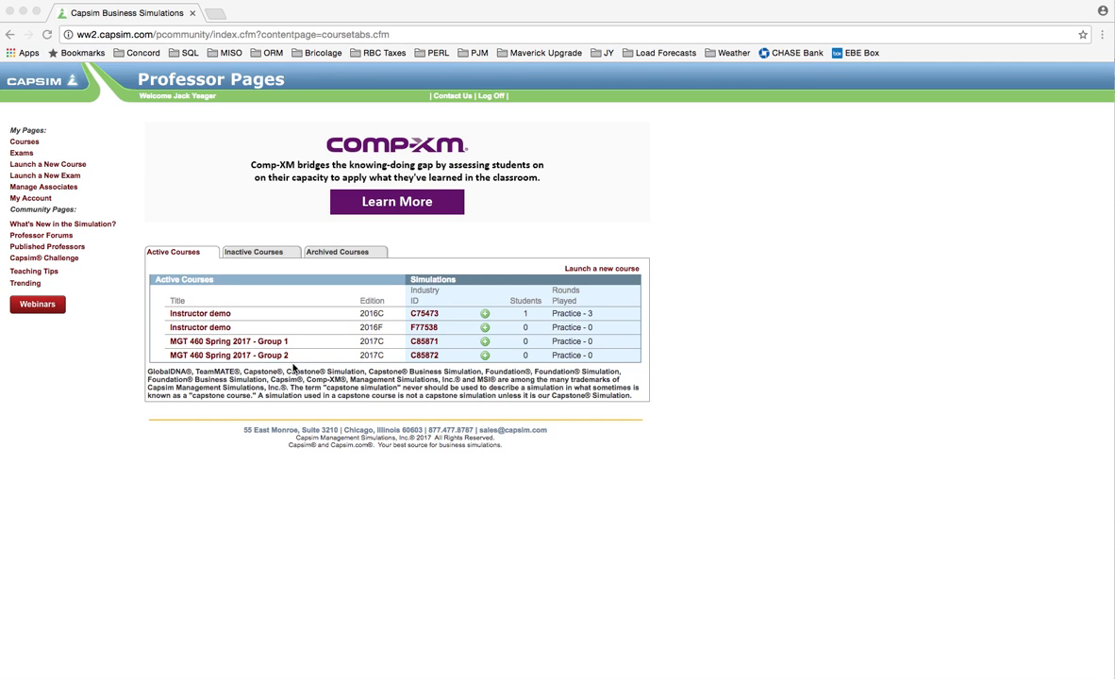
# Review the inactive and archived course lists, finishing on the active courses
pyautogui.click(265, 251)
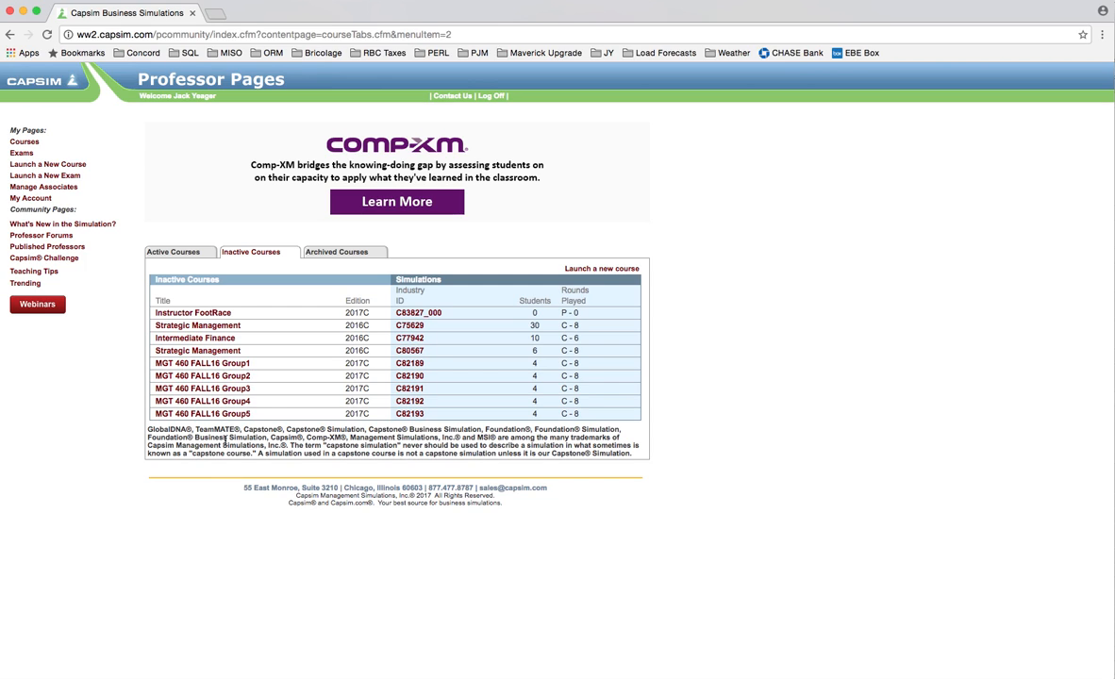
pyautogui.click(351, 254)
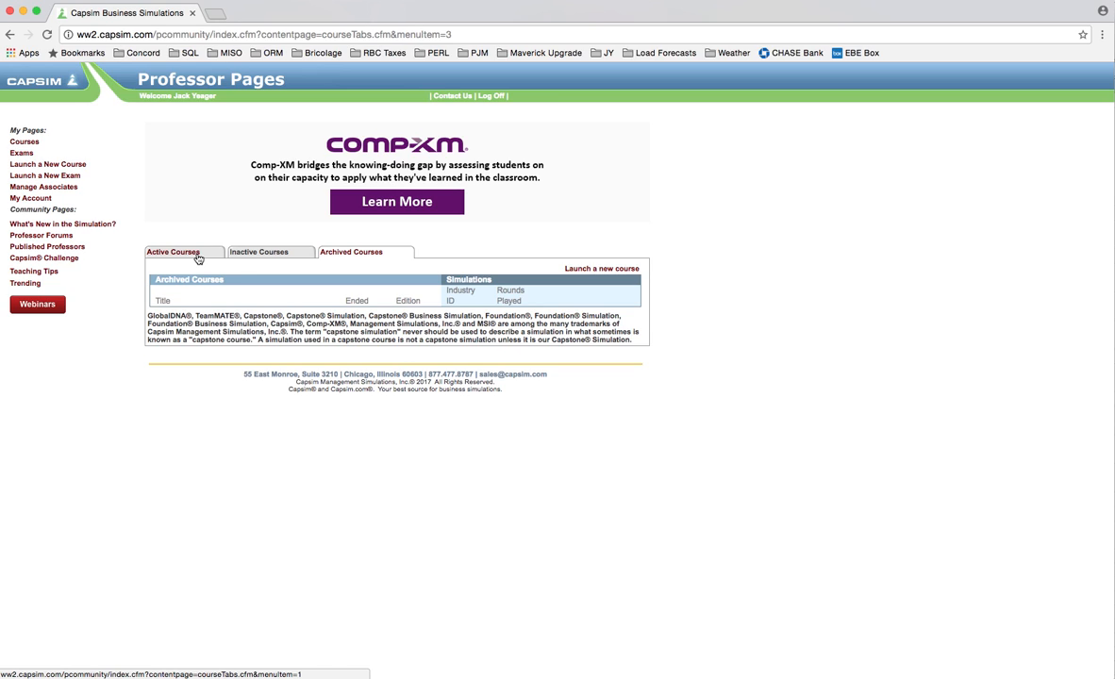
pyautogui.click(245, 253)
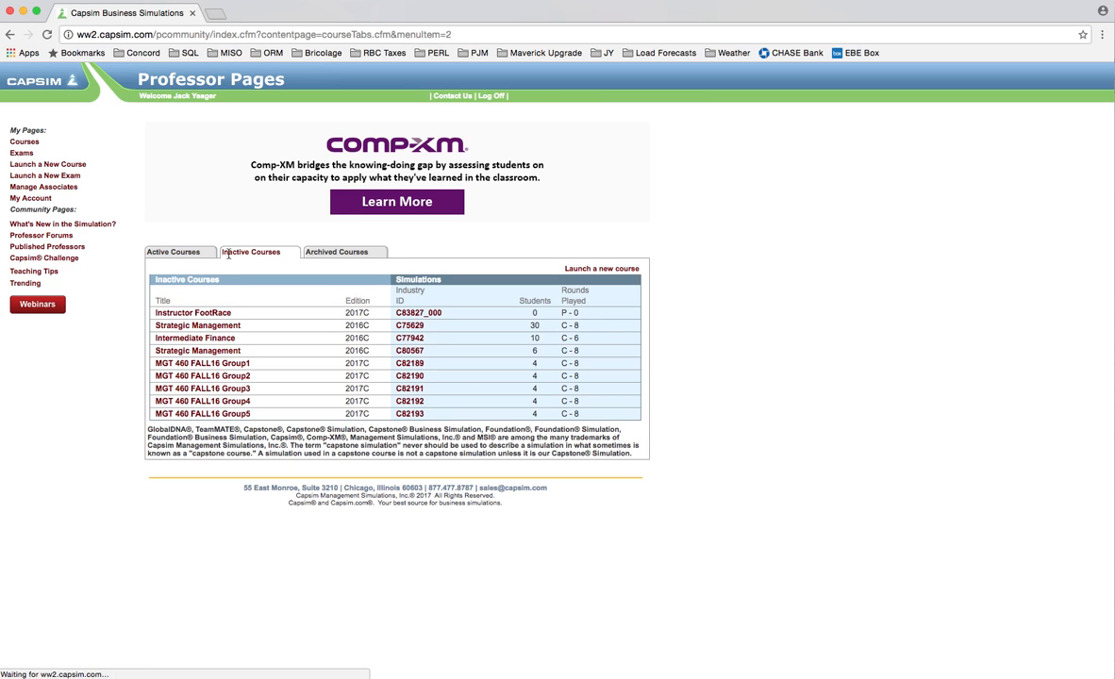
pyautogui.click(188, 256)
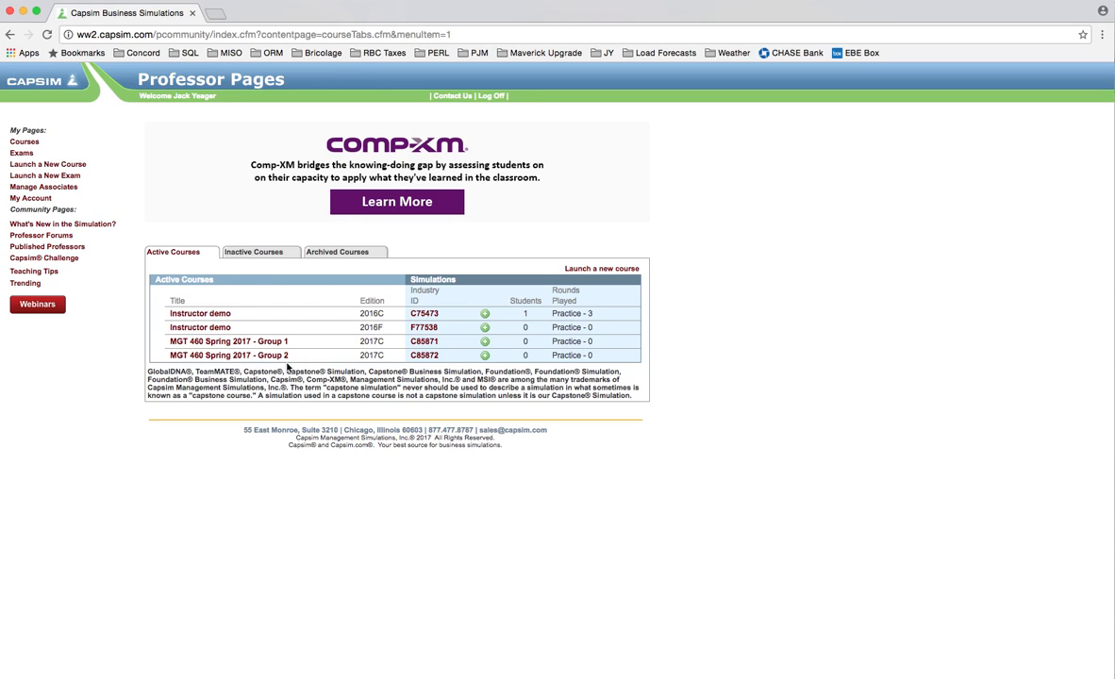
# Launch a new course, read through the End User Agreement and agree to its terms of usage
pyautogui.click(608, 270)
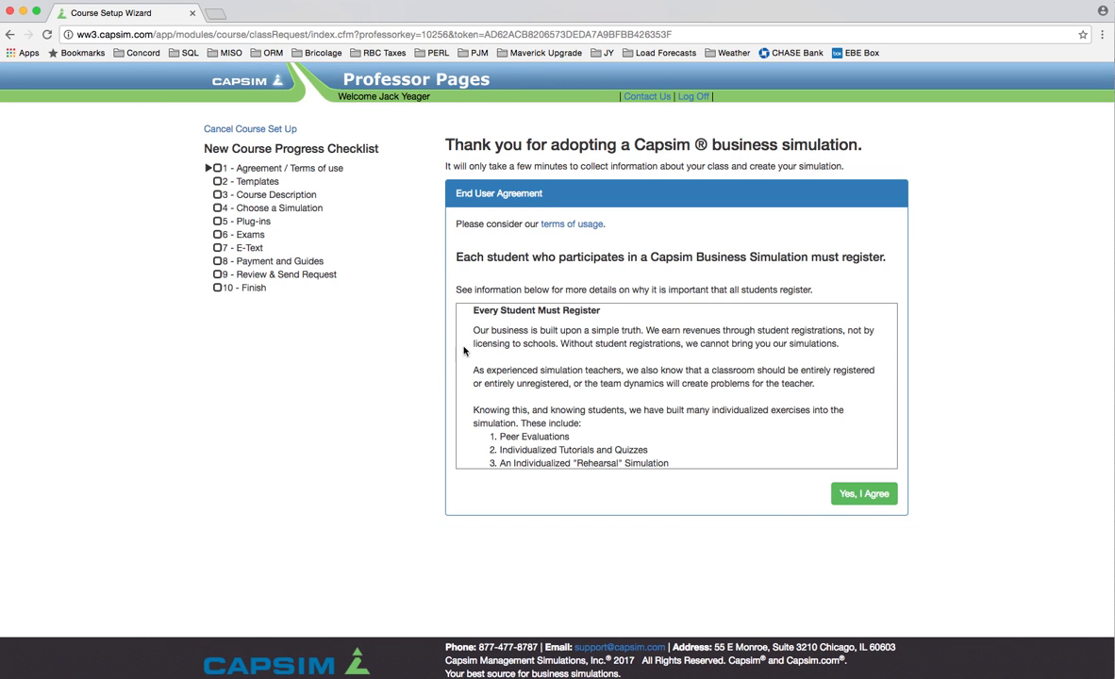
pyautogui.scroll(-10, 528, 363)
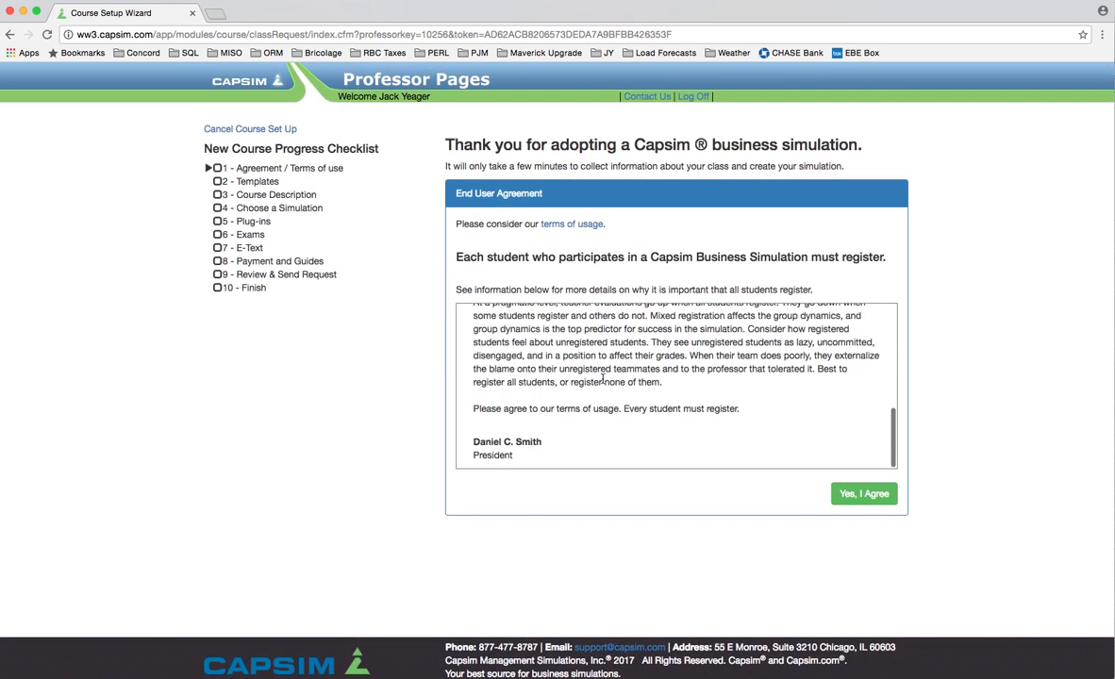
pyautogui.scroll(10, 603, 378)
pyautogui.scroll(-8, 520, 379)
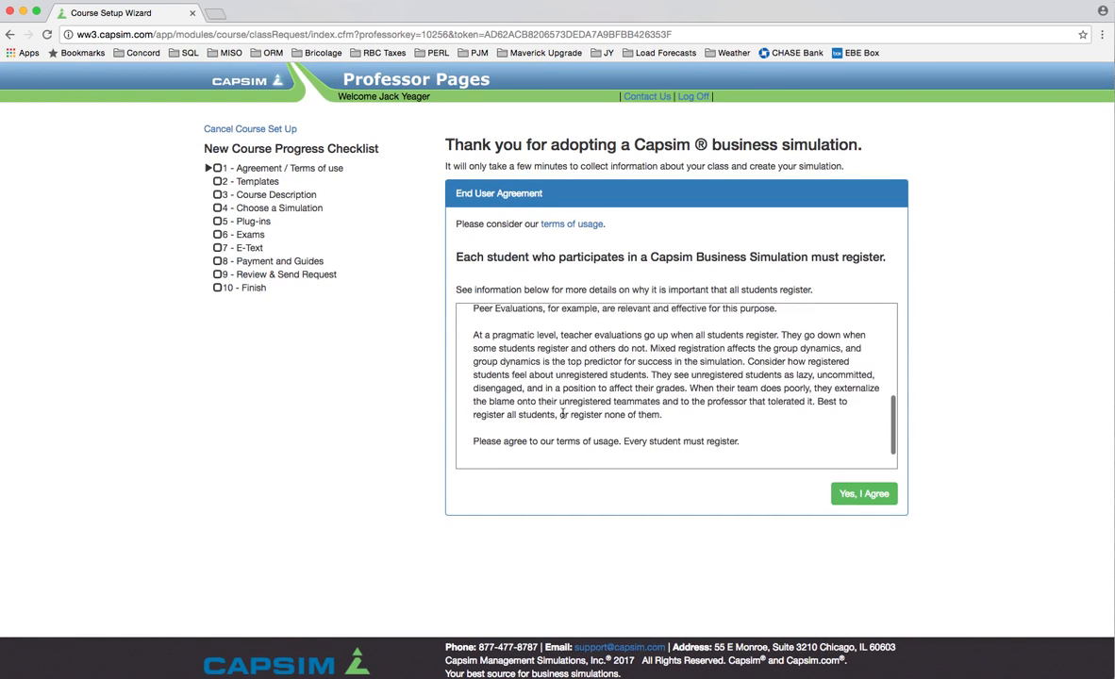
pyautogui.scroll(-2, 562, 412)
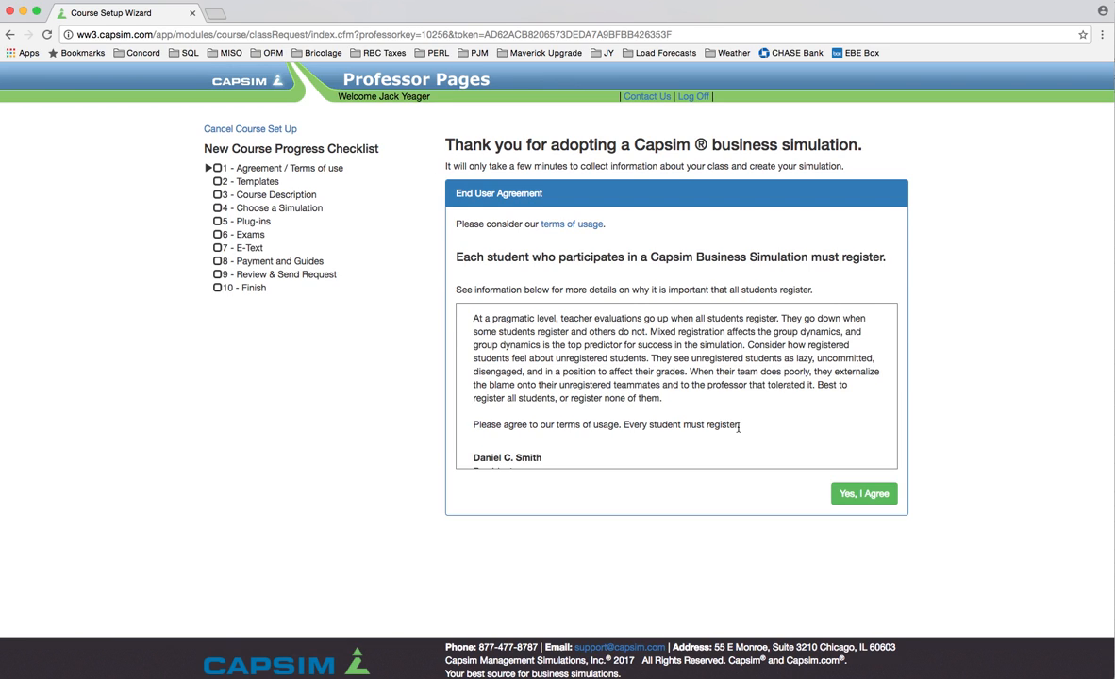
pyautogui.click(866, 498)
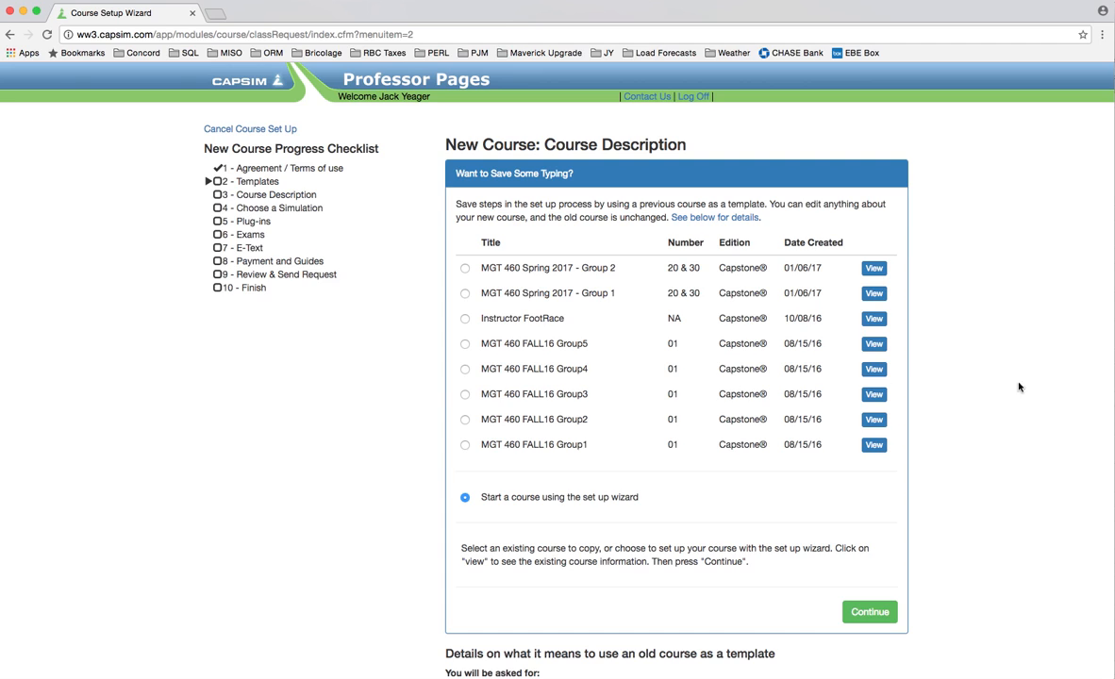
# Review the template choices and proceed with starting the course using the set up wizard
pyautogui.scroll(-2, 1021, 413)
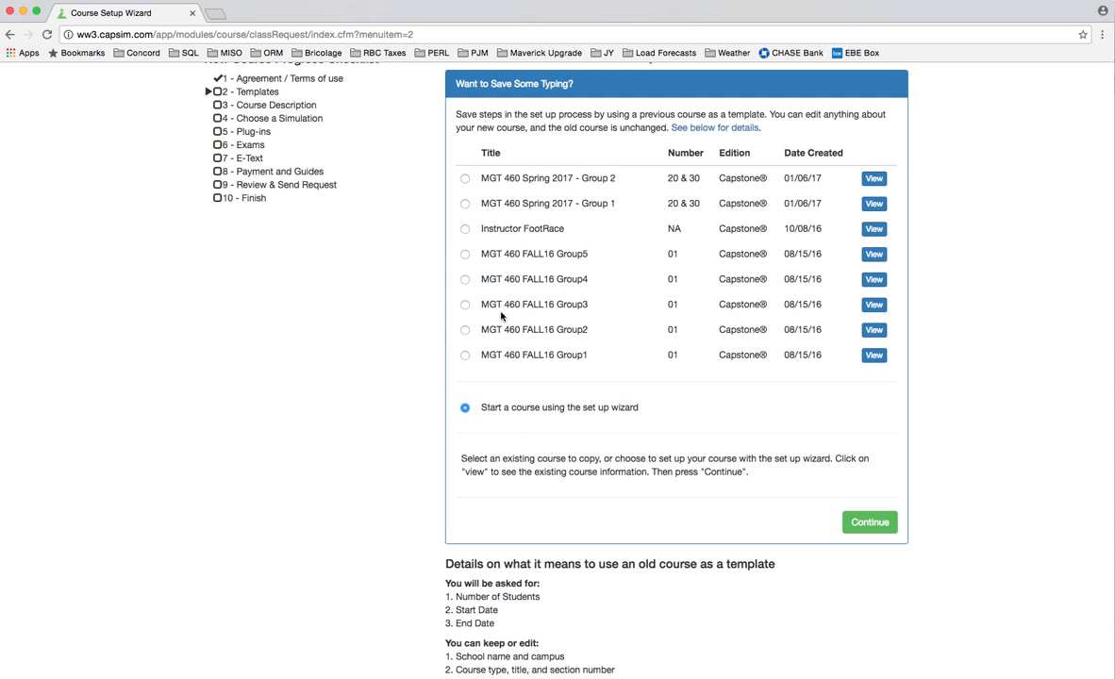
pyautogui.scroll(-1, 585, 203)
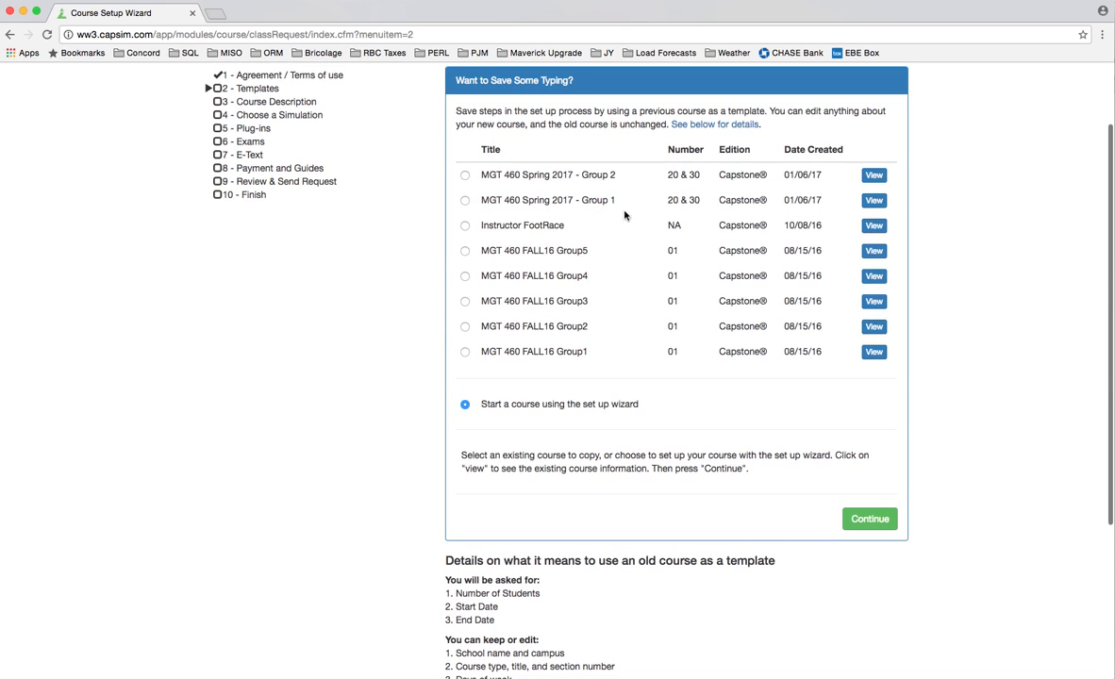
pyautogui.scroll(1, 463, 177)
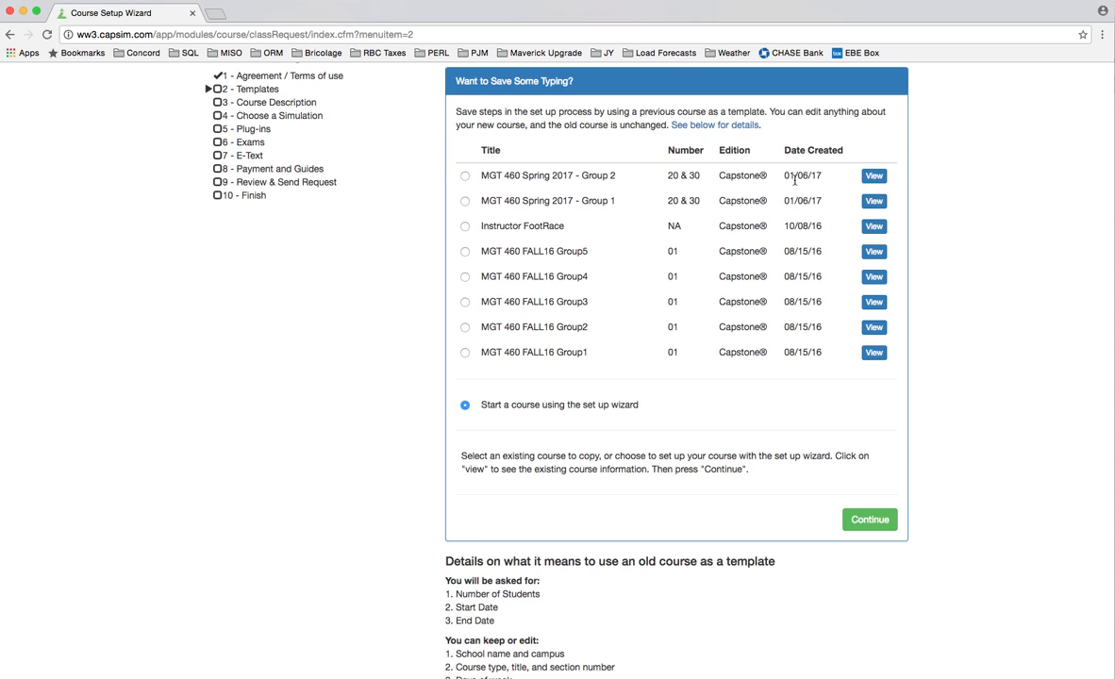
pyautogui.scroll(-1, 469, 225)
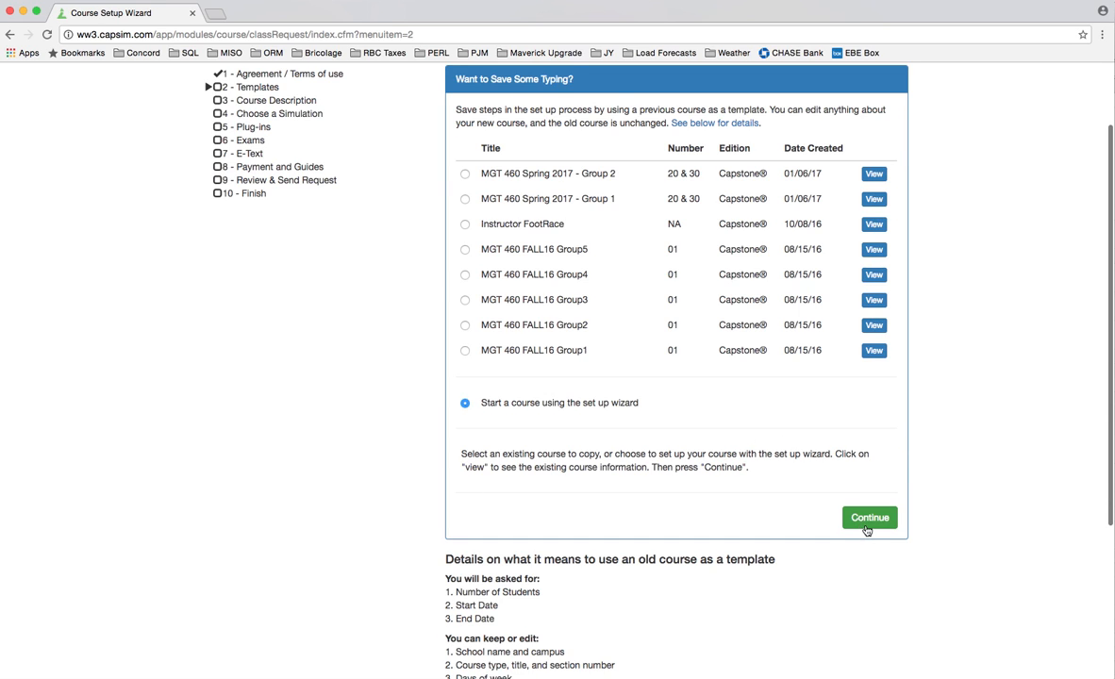
pyautogui.scroll(-1, 862, 519)
pyautogui.scroll(-4, 705, 448)
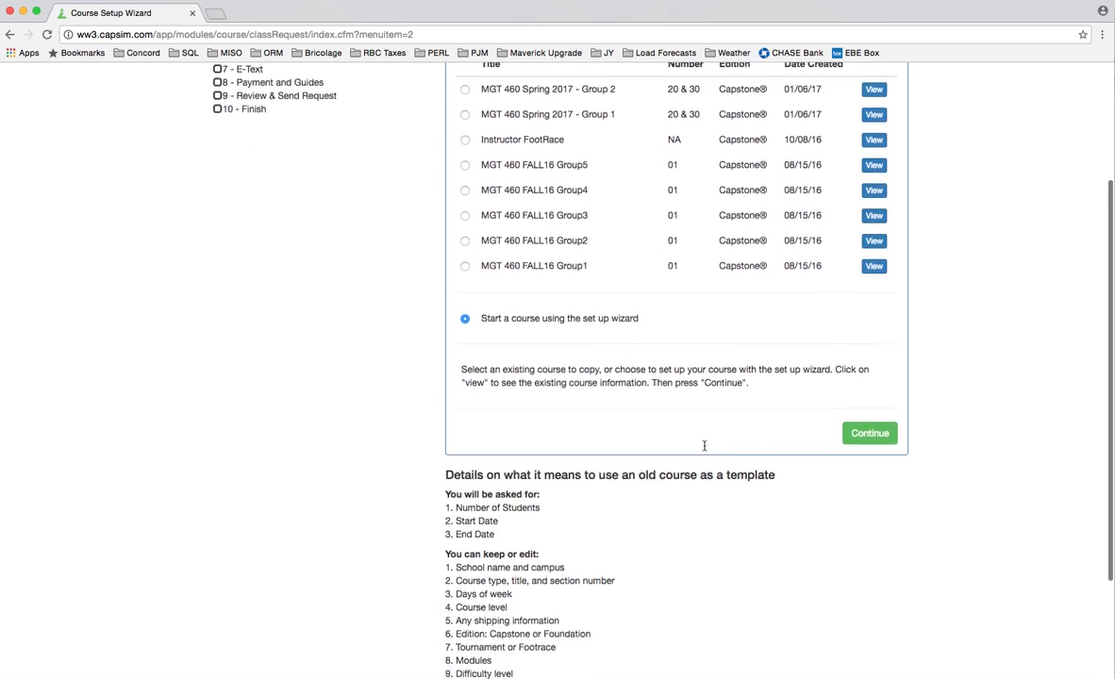
pyautogui.click(890, 386)
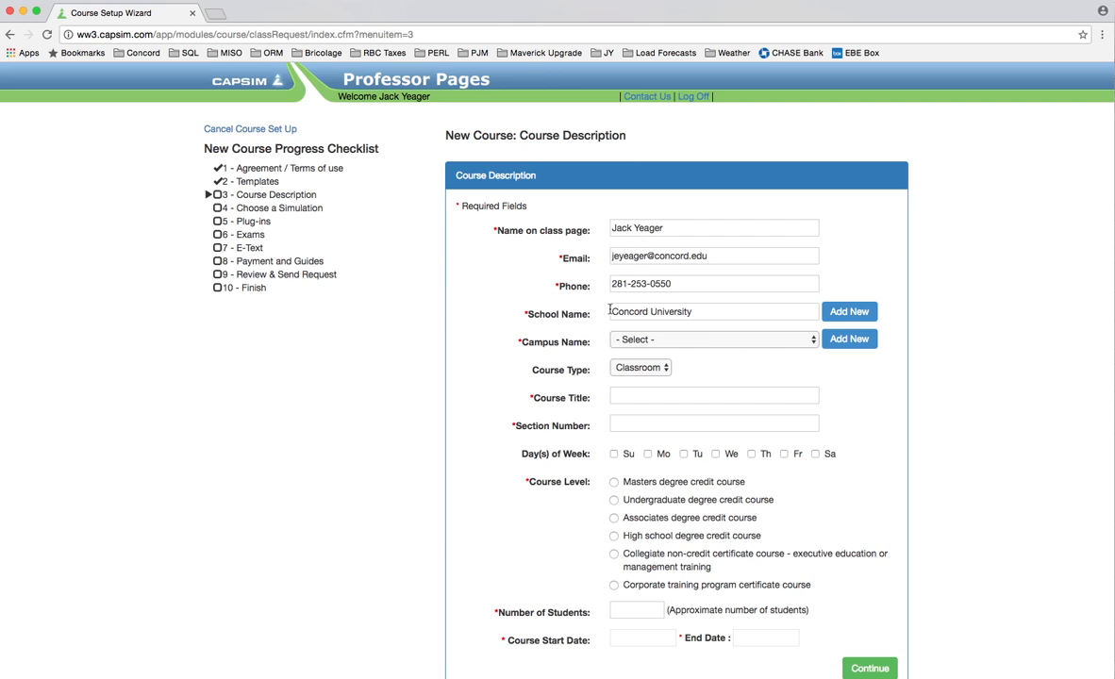
# Set the campus name to Athens and keep the course type as Classroom
pyautogui.click(666, 341)
pyautogui.click(657, 353)
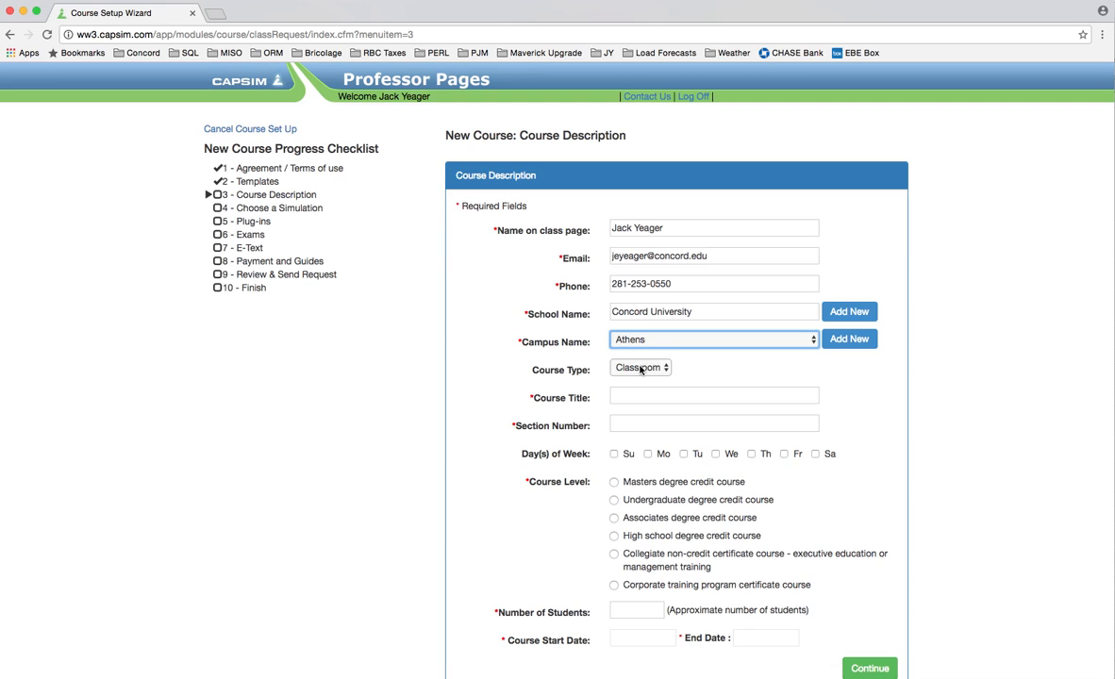
pyautogui.click(665, 371)
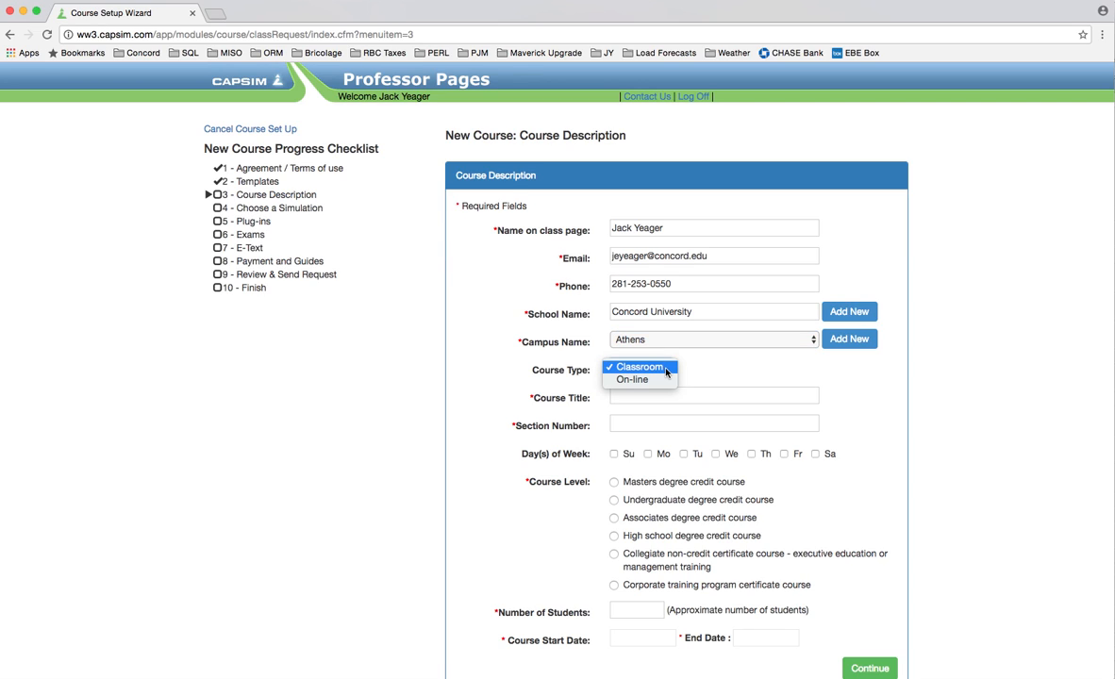
pyautogui.click(664, 370)
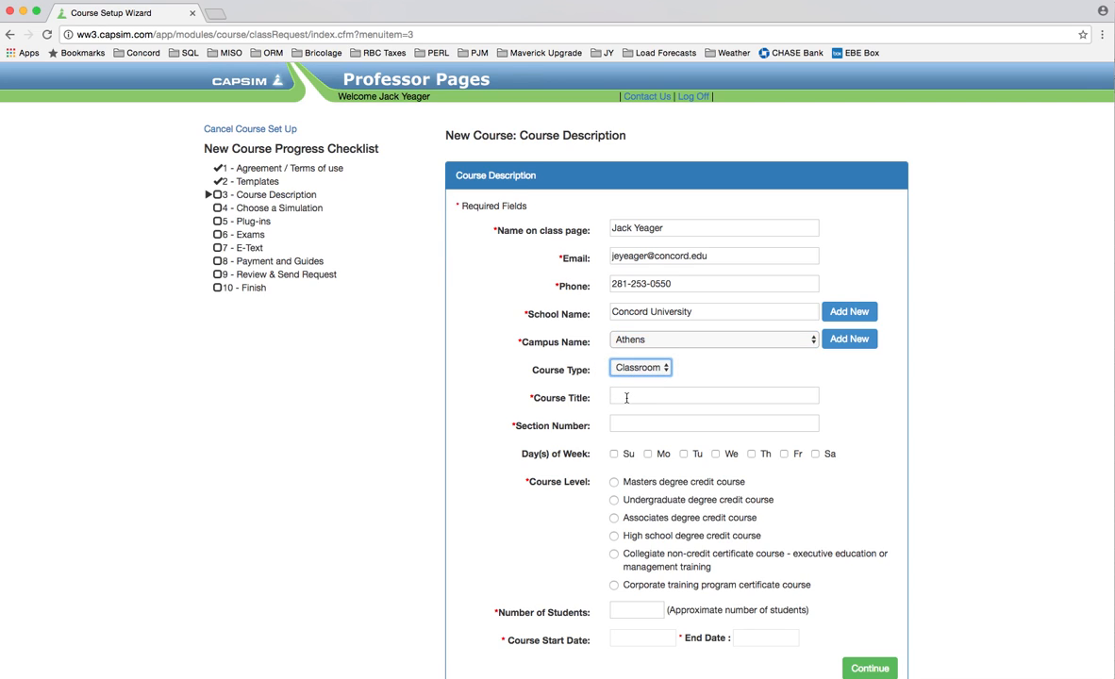
# Enter "MGT 460 Spring 2017 - Group 3" as the course title
pyautogui.click(627, 398)
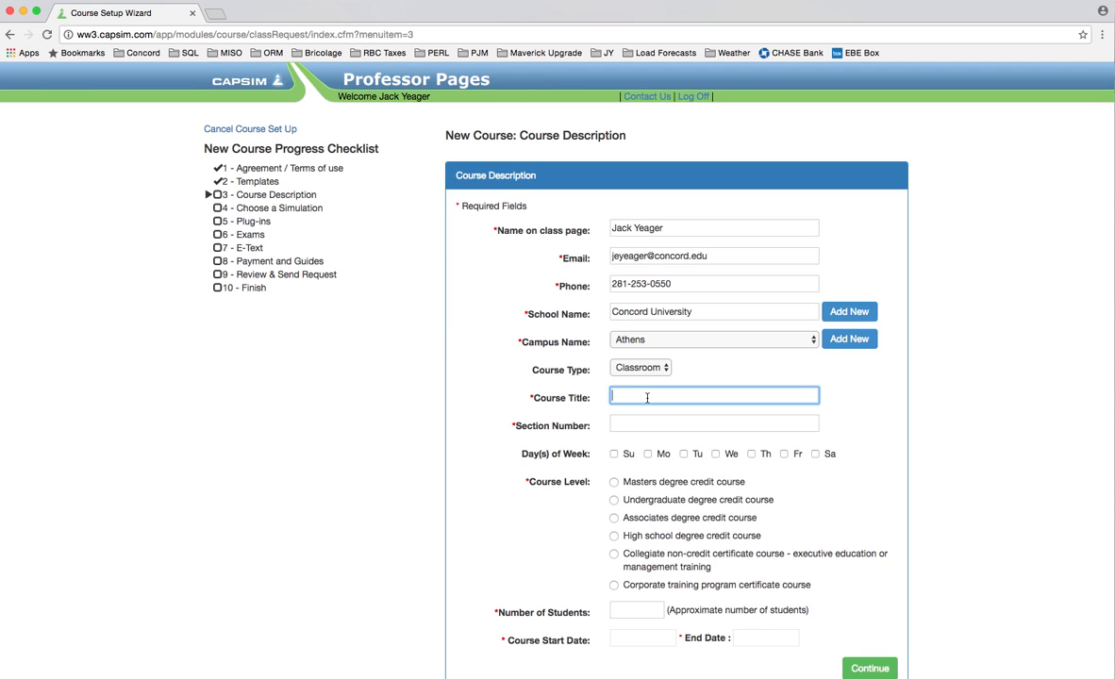
pyautogui.write('MGT')
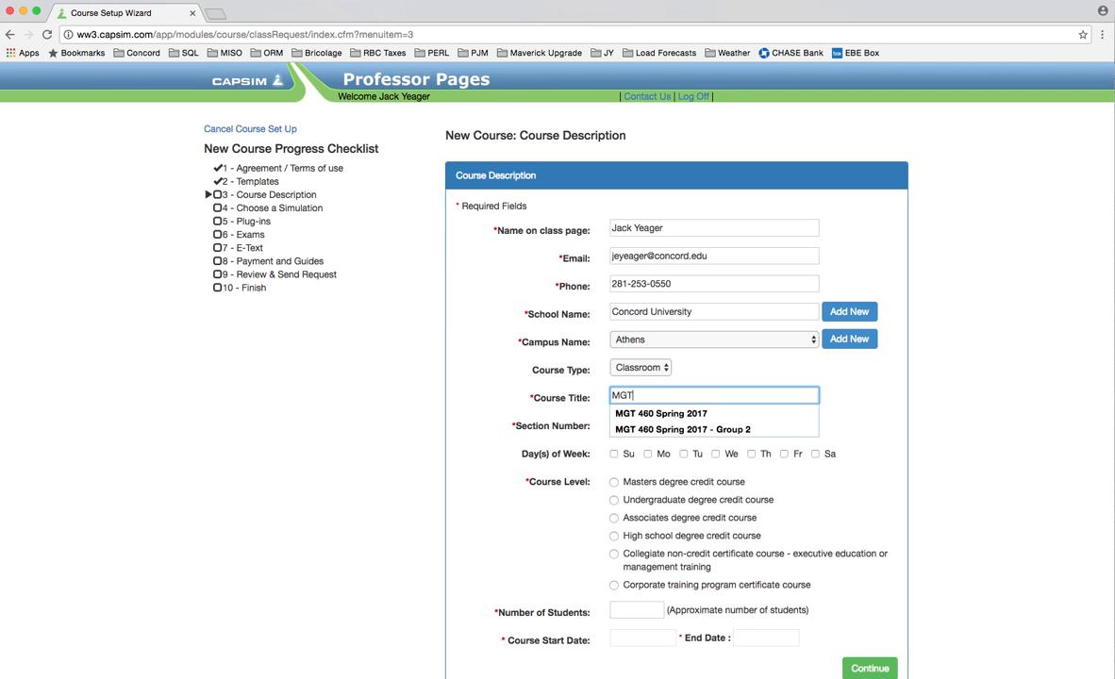
pyautogui.write(' 460 Spring')
pyautogui.click(613, 429)
pyautogui.press('BackSpace')
pyautogui.write('3')
pyautogui.press('Tab')
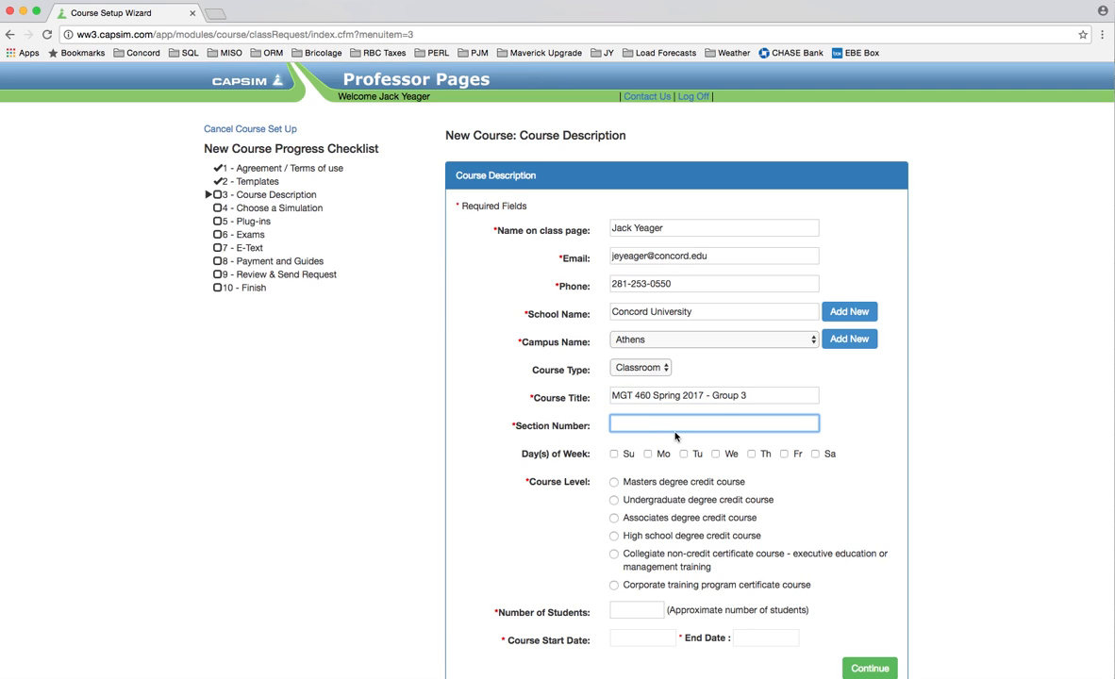
# Enter "20 & 30" as the section number and mark Monday and Thursday as the class days
pyautogui.write('20 & 30')
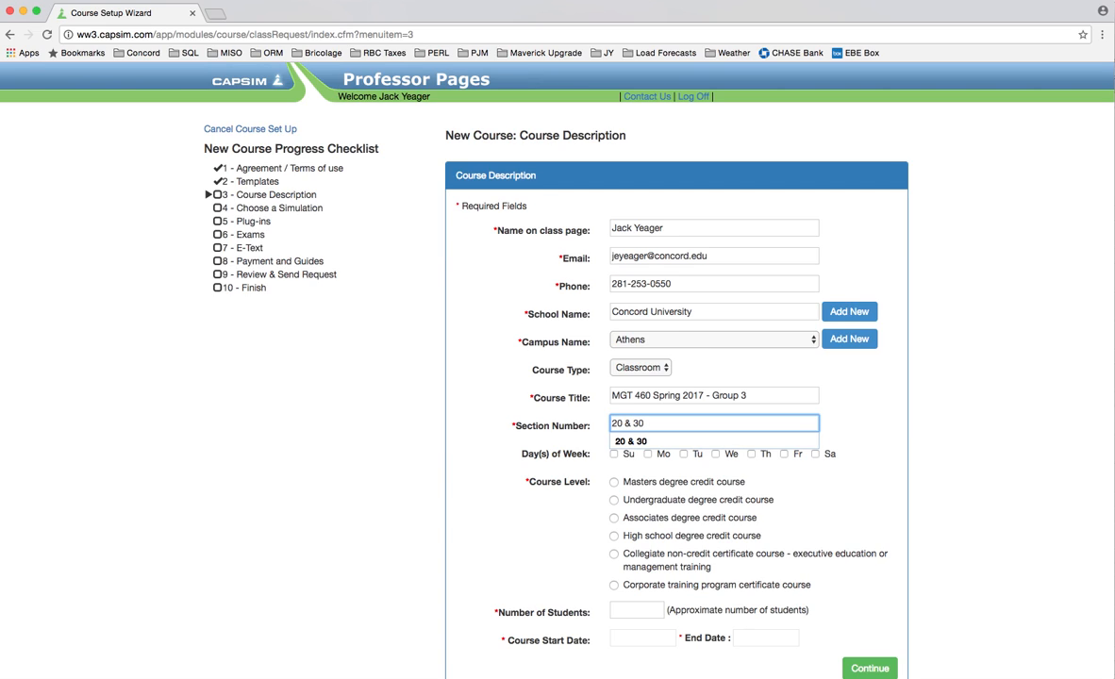
pyautogui.click(697, 441)
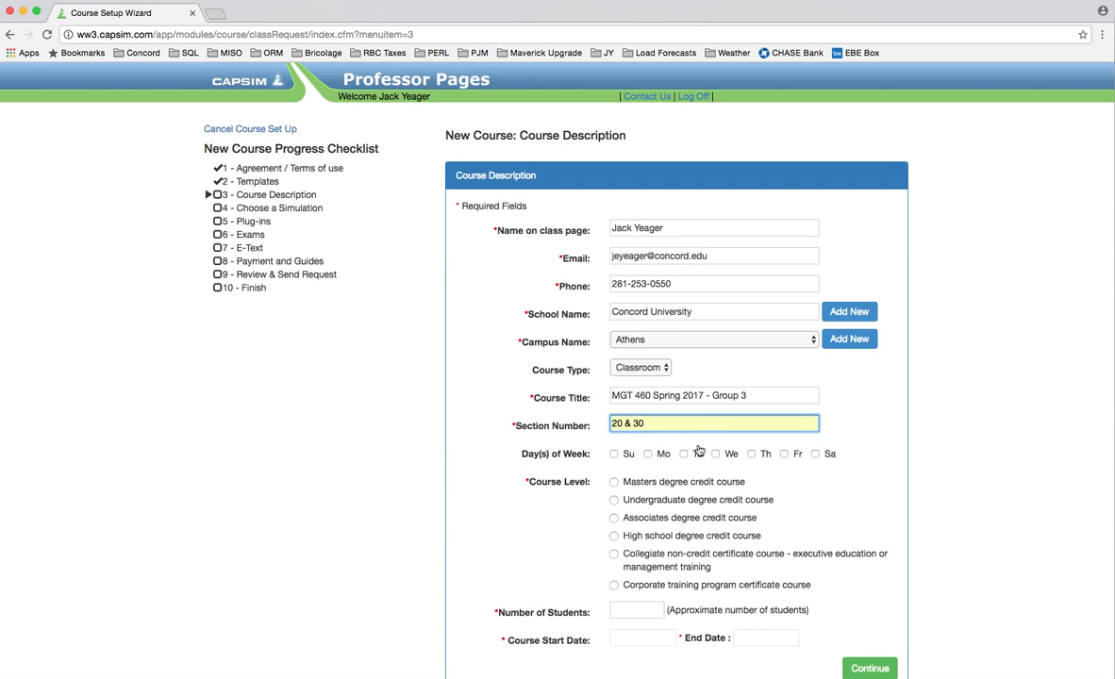
pyautogui.click(646, 453)
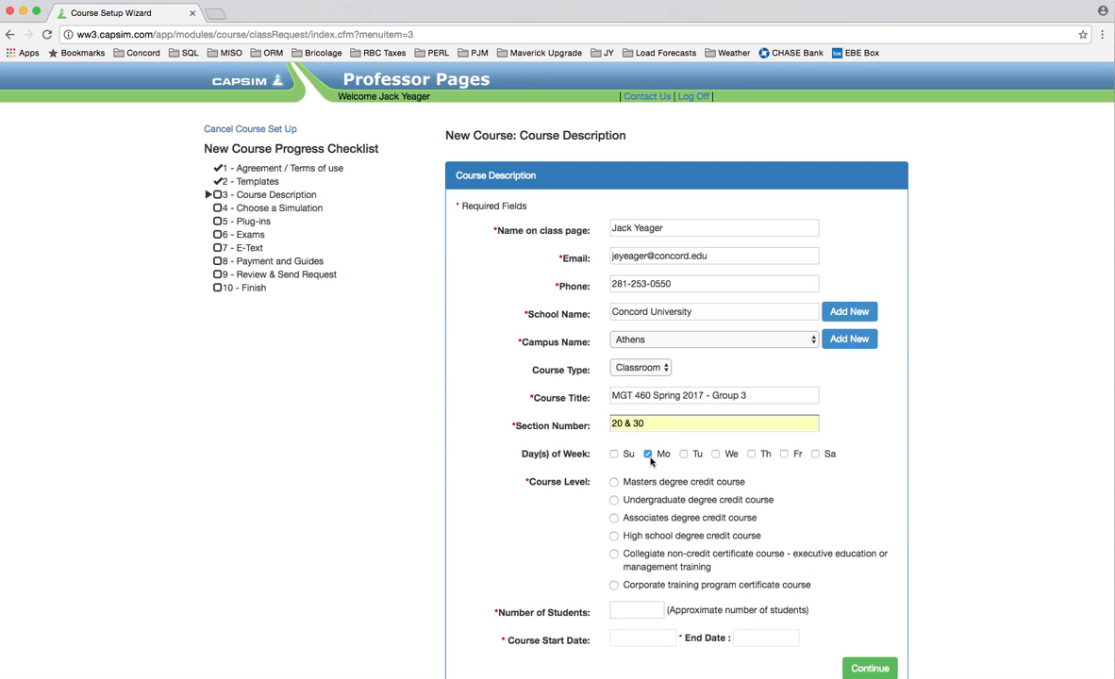
pyautogui.click(751, 453)
# Set the course level to Undergraduate degree credit course and the number of students to 4
pyautogui.scroll(-2, 811, 522)
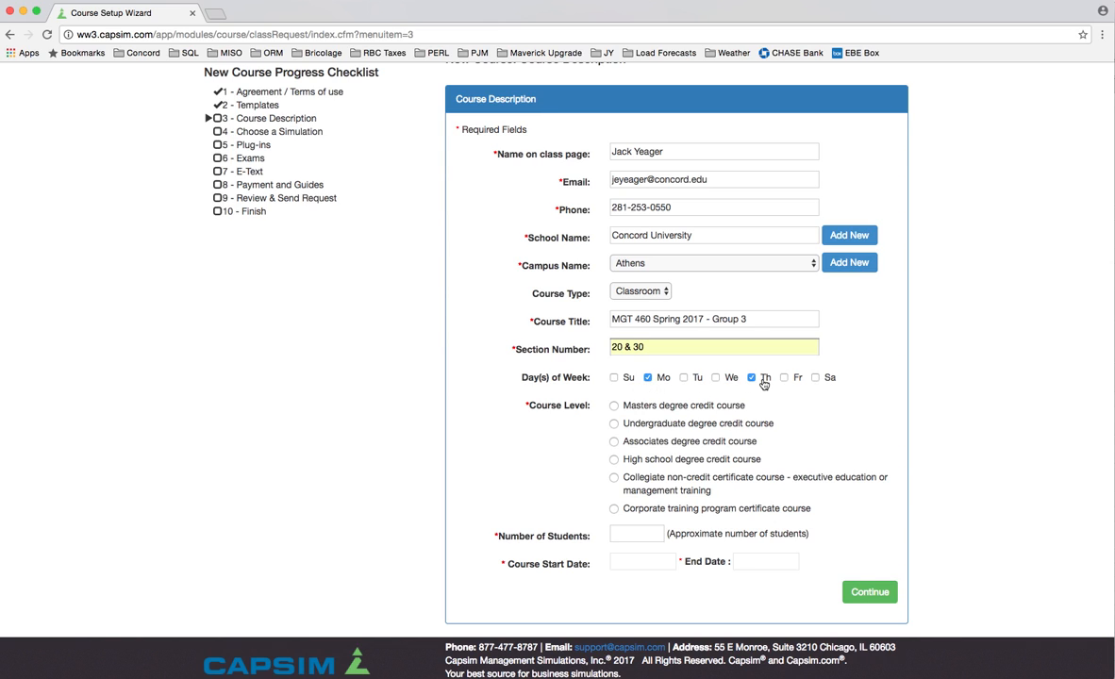
pyautogui.click(614, 424)
pyautogui.click(635, 535)
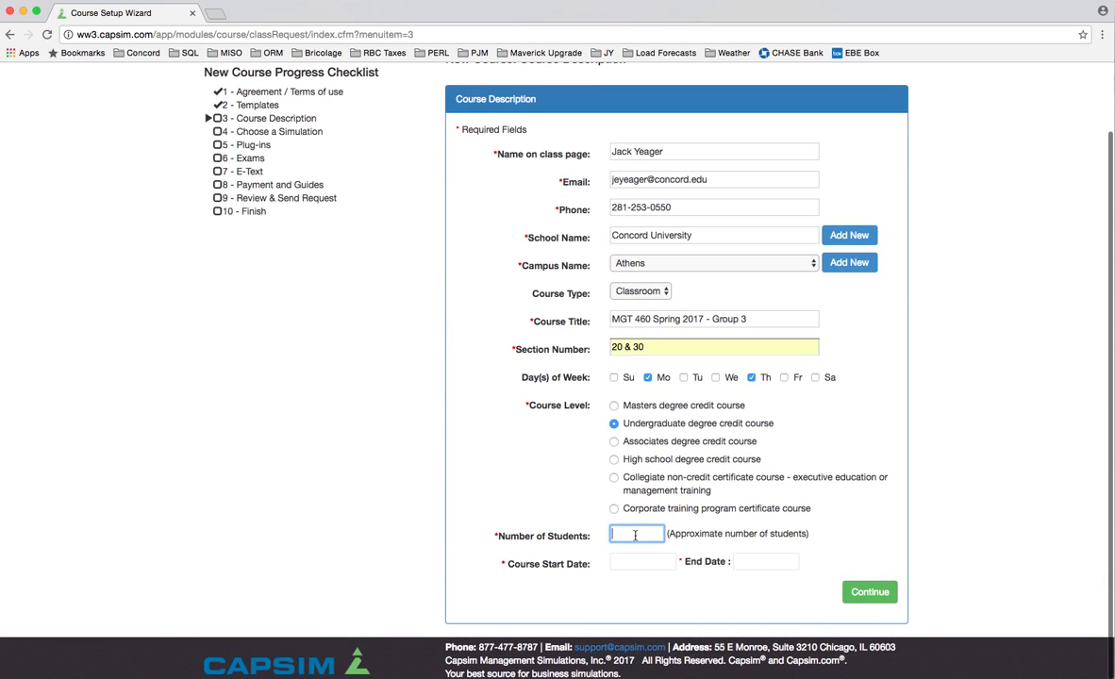
pyautogui.write('4')
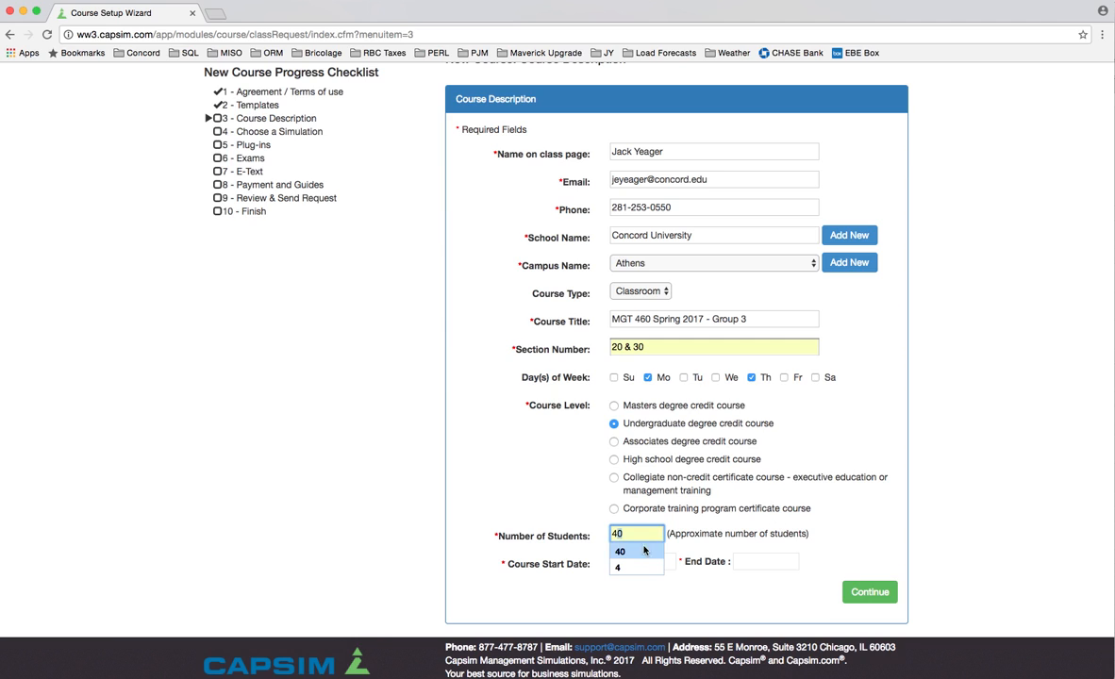
# Set the course start date to 01/09/2017 and end date to 05/05/2017, and submit the course description
pyautogui.click(642, 563)
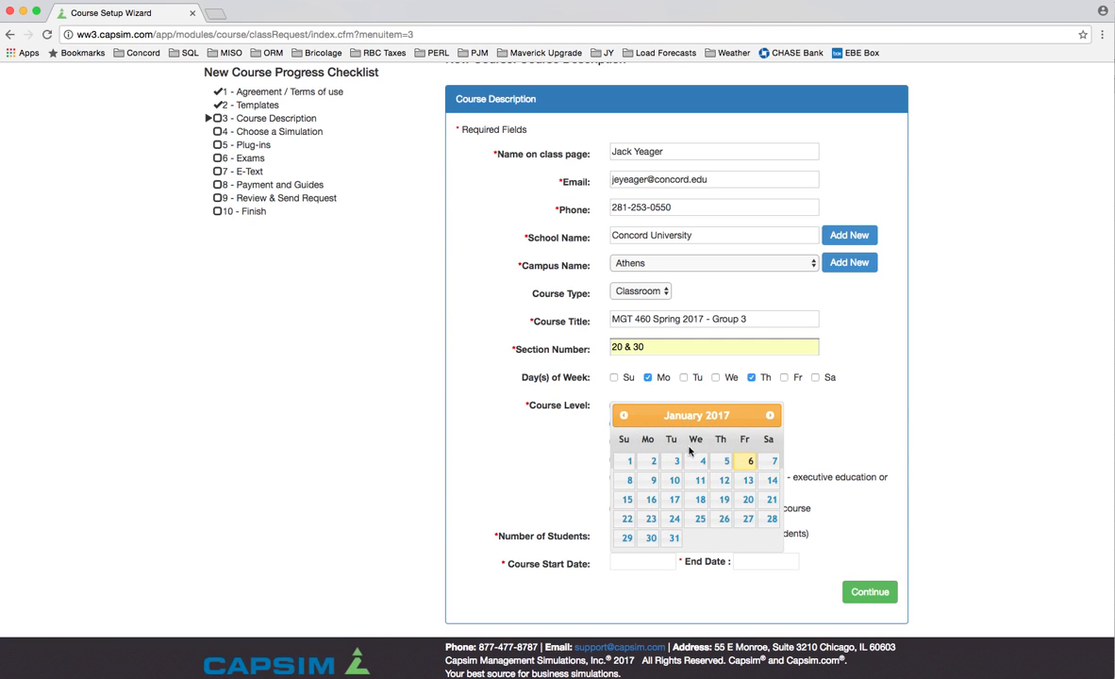
pyautogui.click(652, 482)
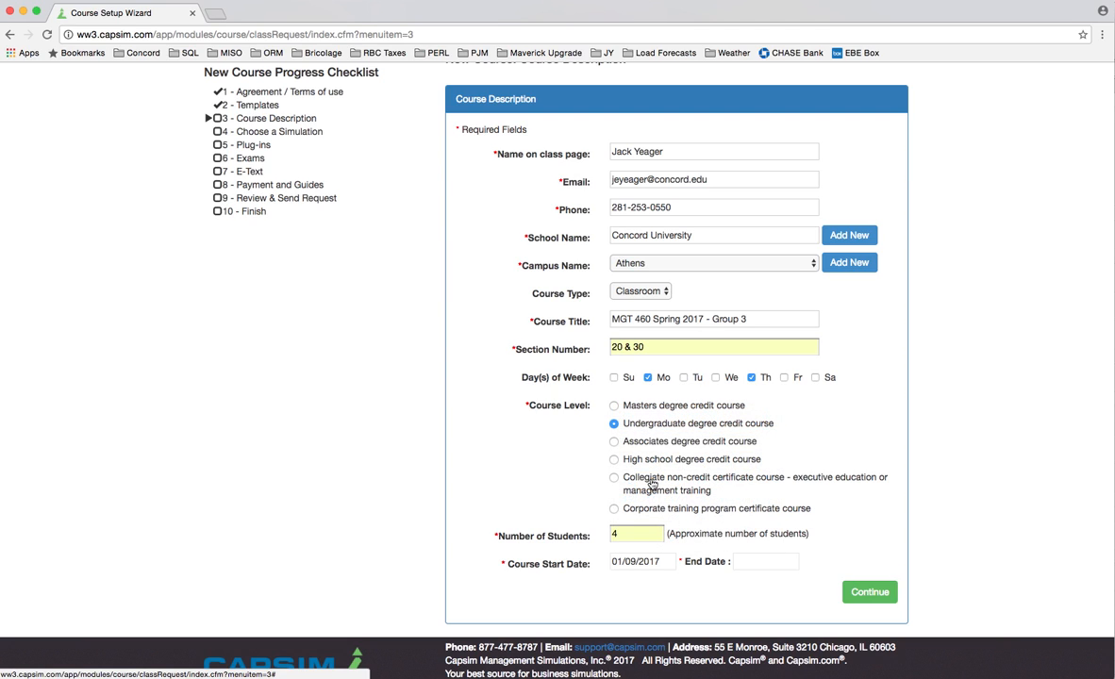
pyautogui.click(765, 563)
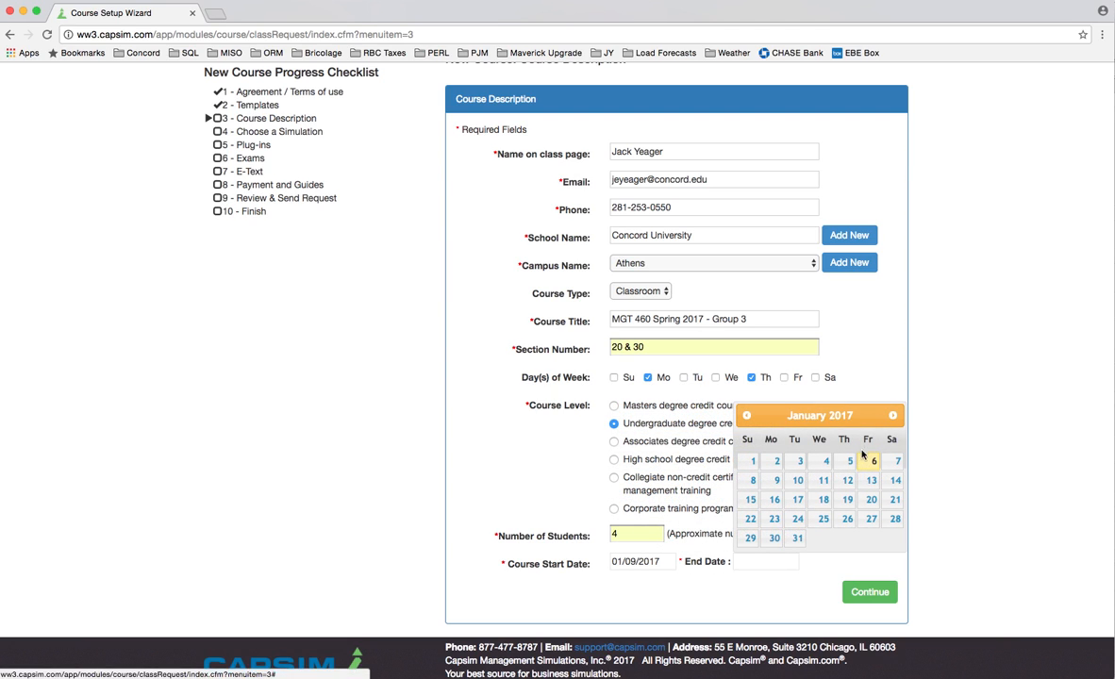
pyautogui.click(892, 415)
pyautogui.click(893, 416)
pyautogui.click(893, 416)
pyautogui.click(893, 416)
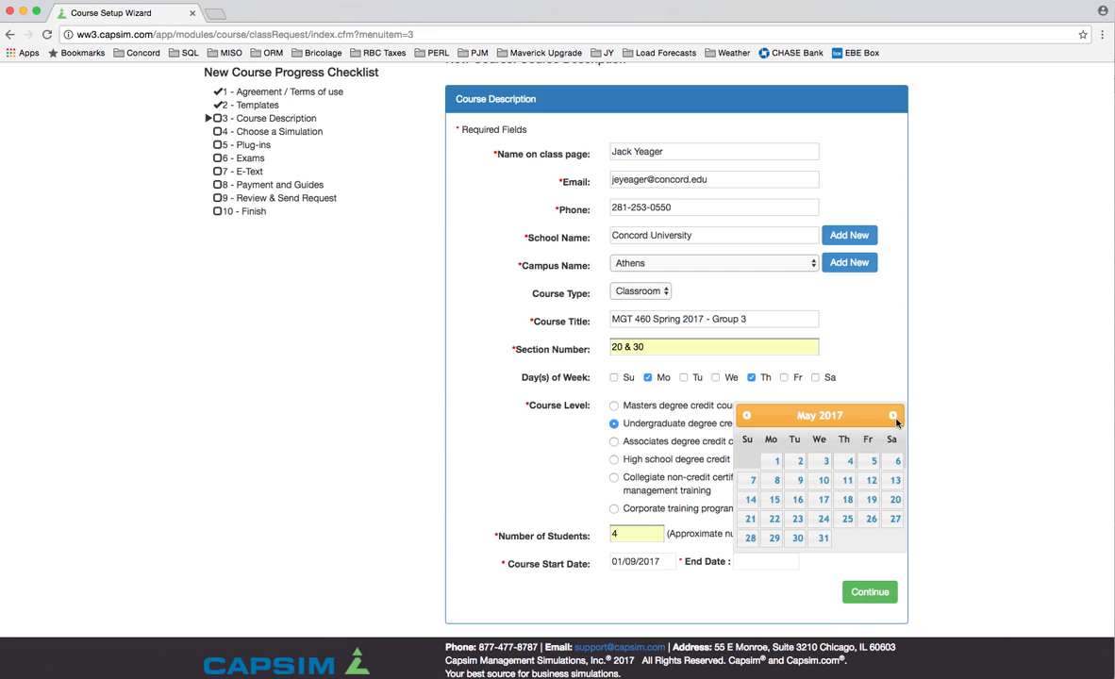
pyautogui.click(868, 460)
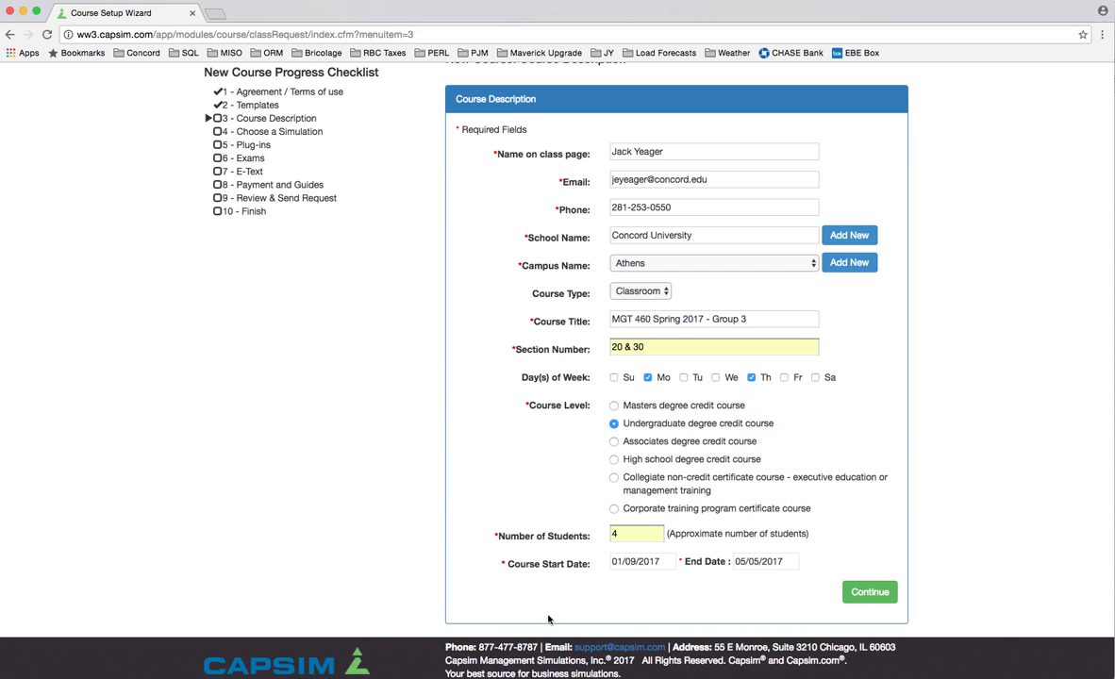
pyautogui.click(884, 597)
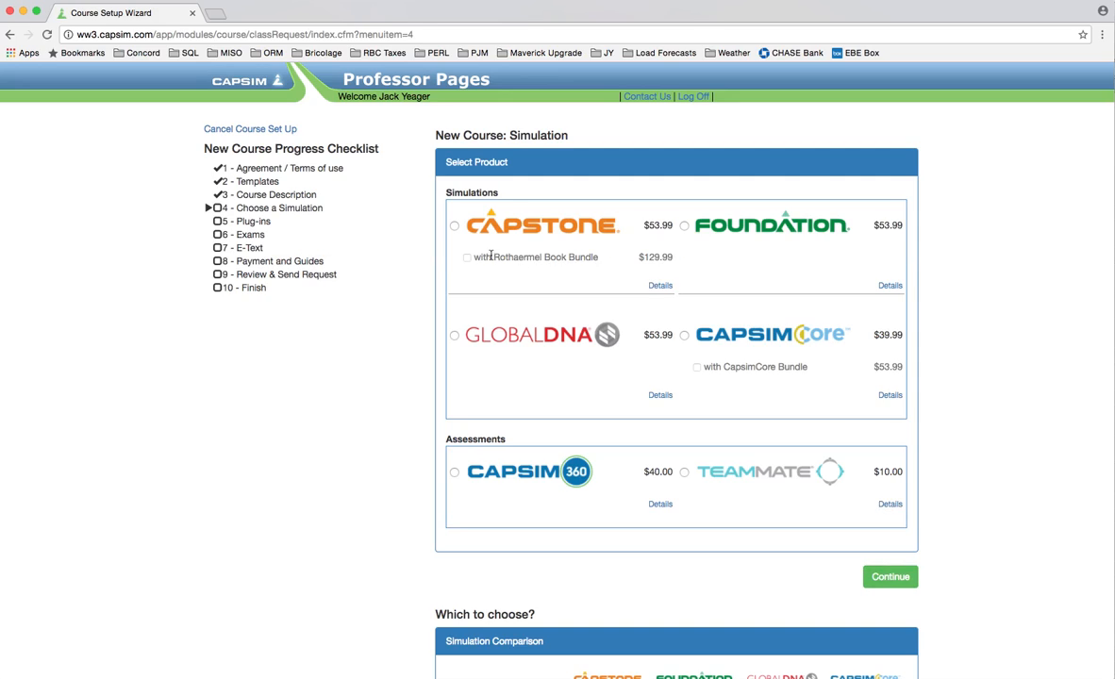
# Choose Capstone without the Rothaermel Book Bundle as the course simulation, and continue with the Free Ethics Plug-in
pyautogui.click(454, 225)
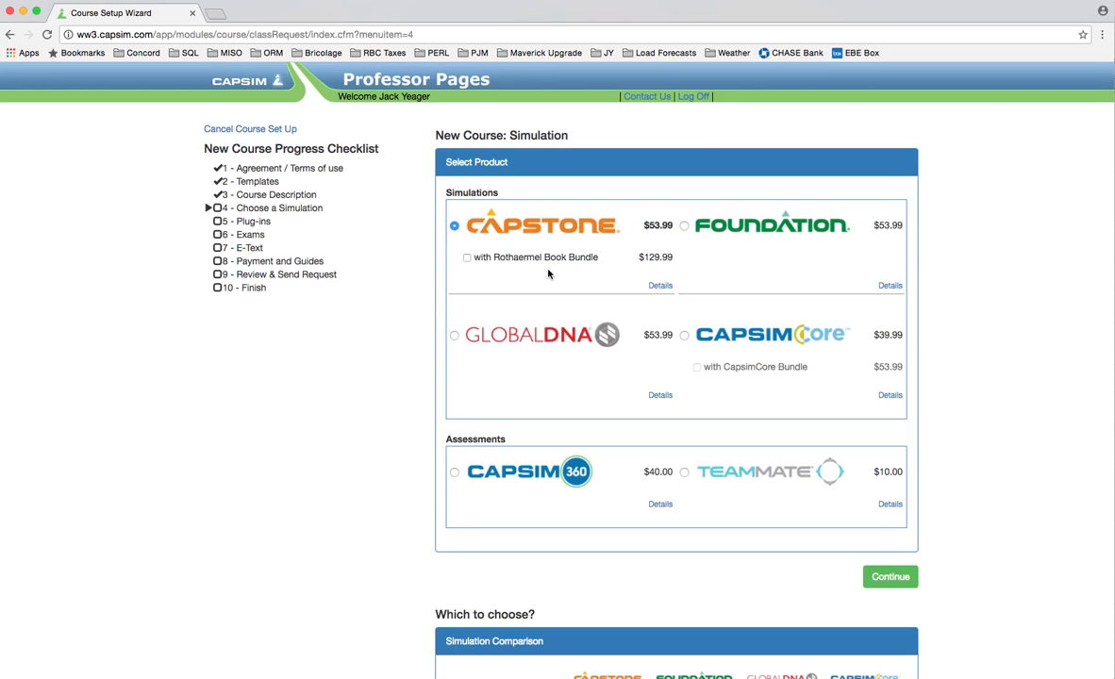
pyautogui.scroll(-1, 952, 481)
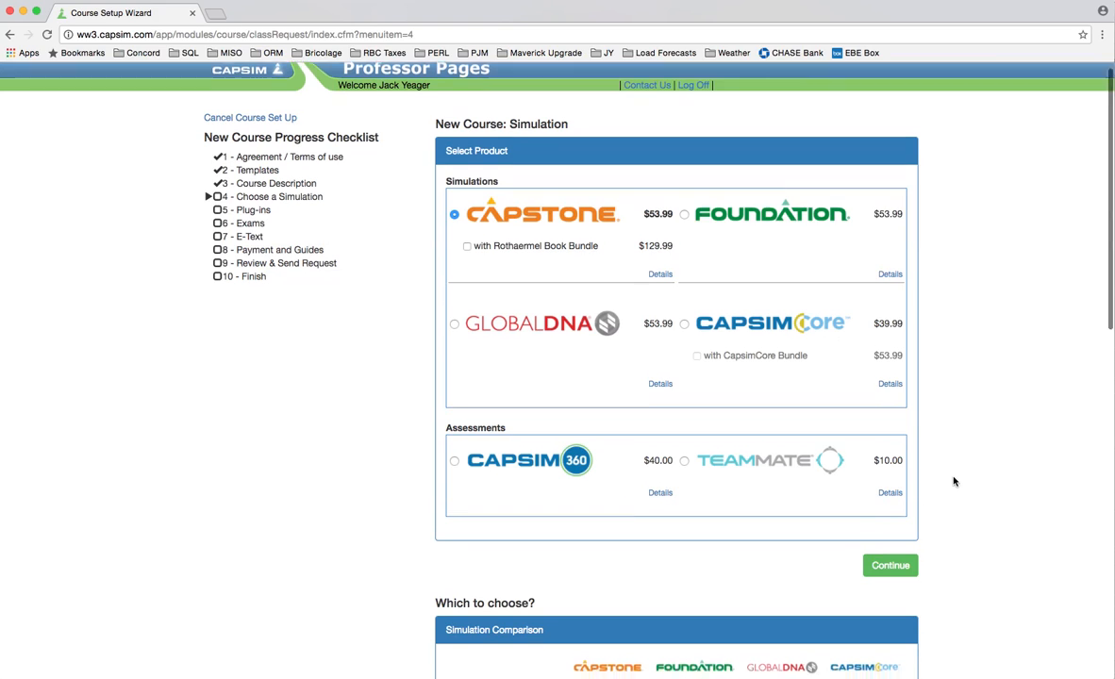
pyautogui.scroll(-2, 952, 481)
pyautogui.scroll(-6, 952, 481)
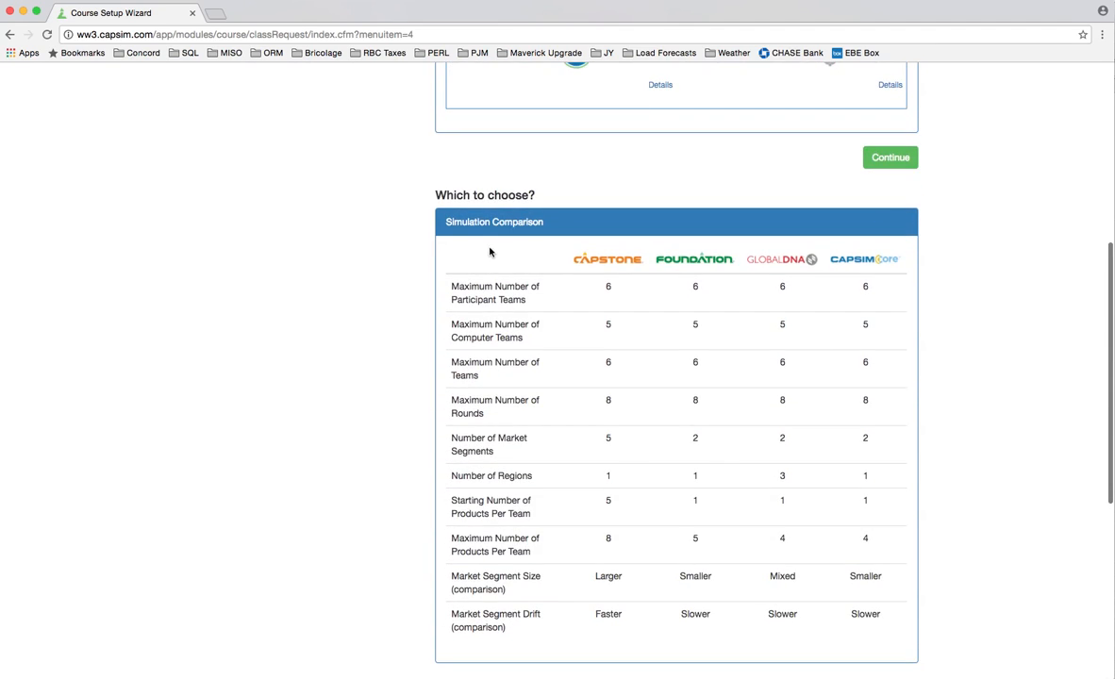
pyautogui.scroll(-7, 973, 585)
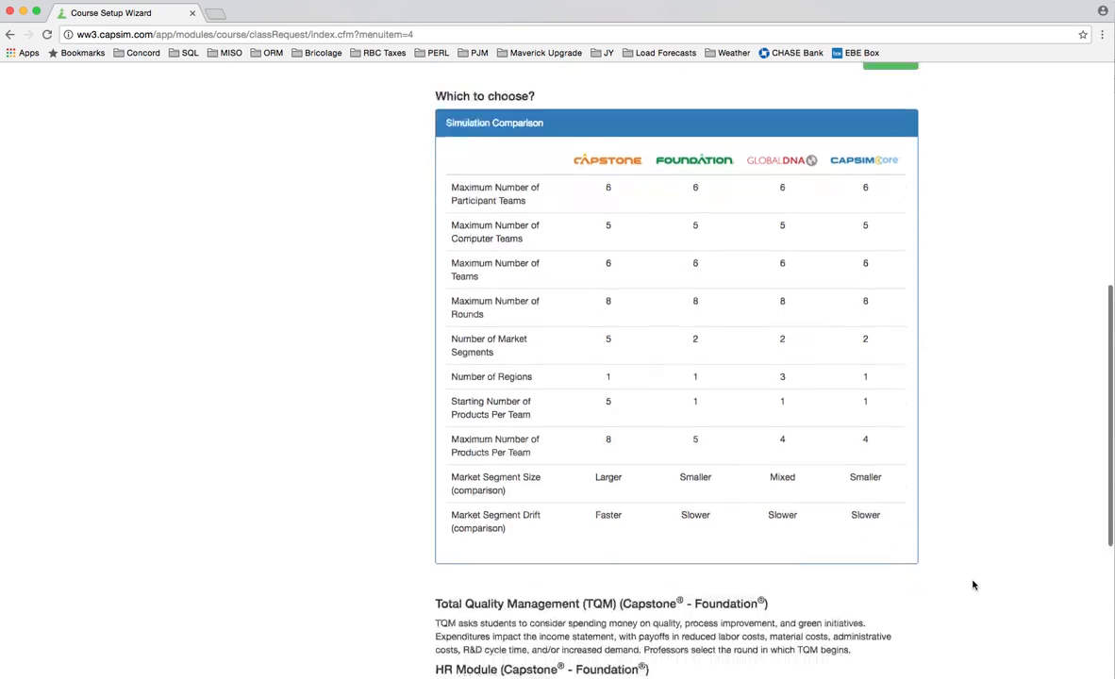
pyautogui.scroll(14, 973, 584)
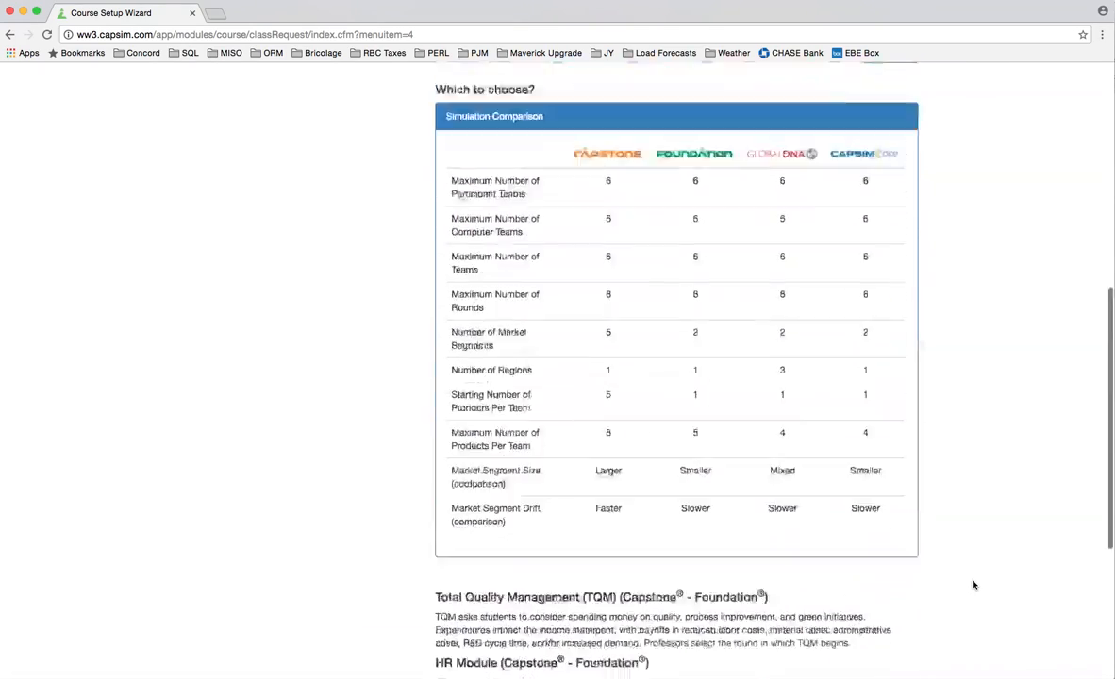
pyautogui.click(890, 578)
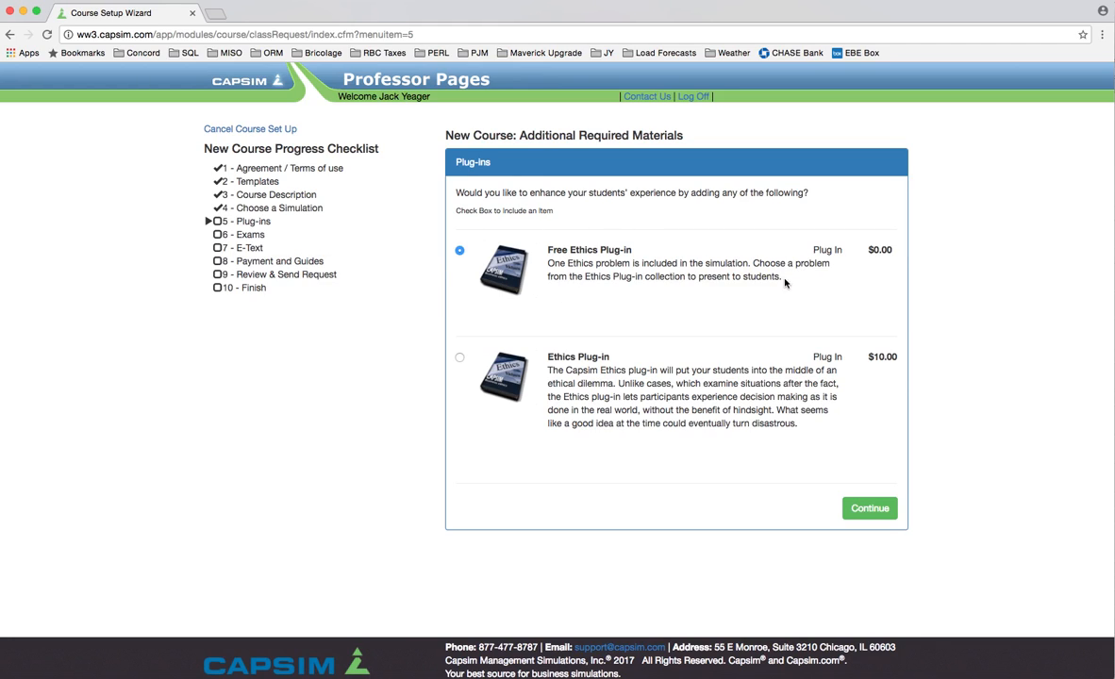
pyautogui.click(872, 512)
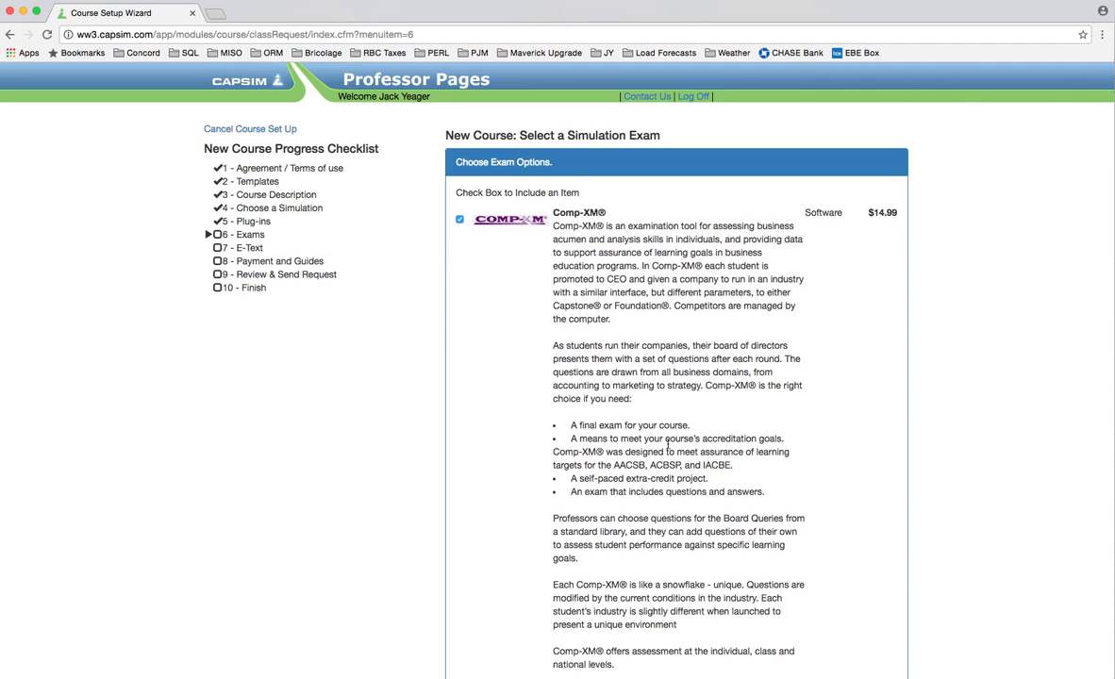
# Examine the Comp-XM and Comp-XM Basix exam descriptions and their feature comparison
pyautogui.scroll(-3, 660, 425)
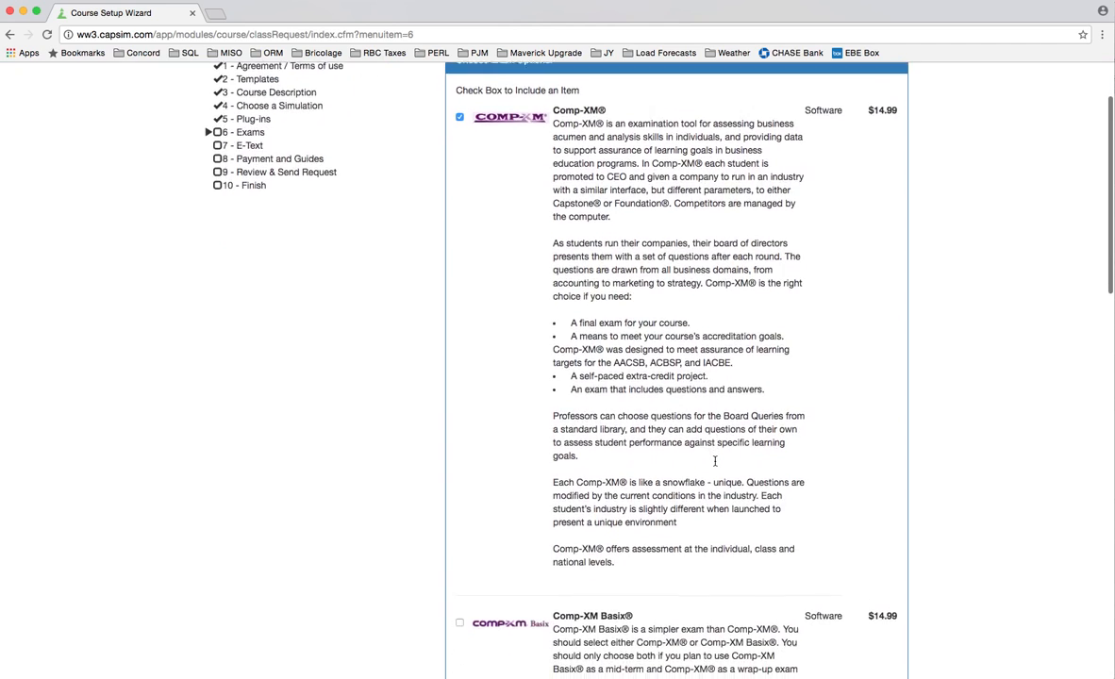
pyautogui.scroll(3, 715, 464)
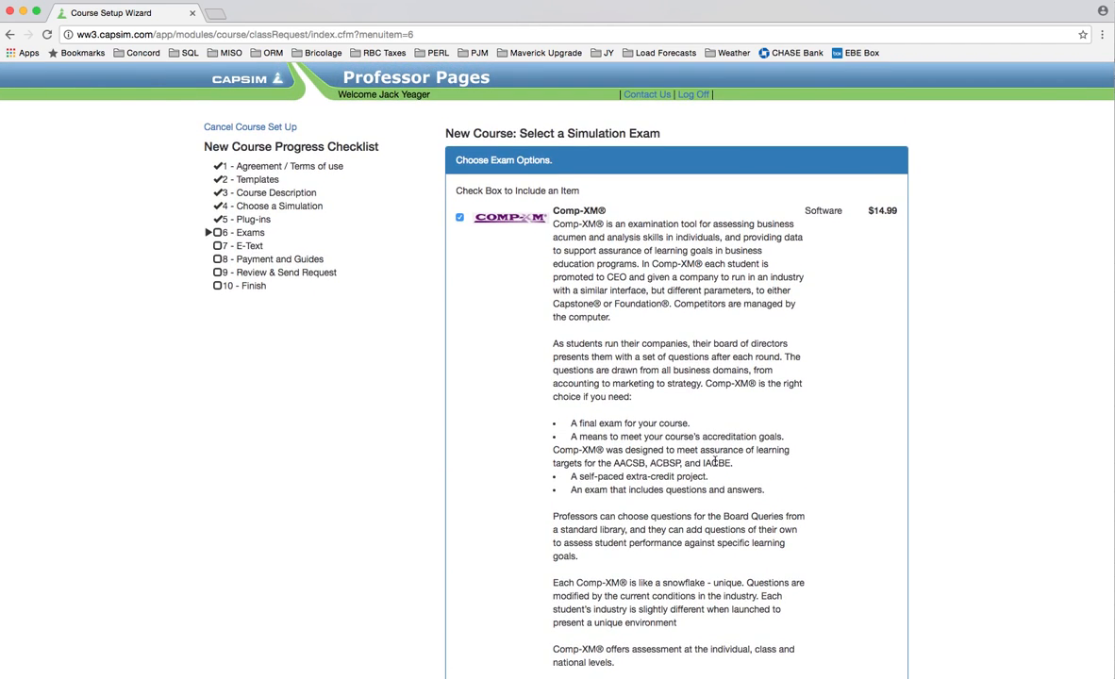
pyautogui.scroll(-3, 714, 463)
pyautogui.scroll(2, 713, 460)
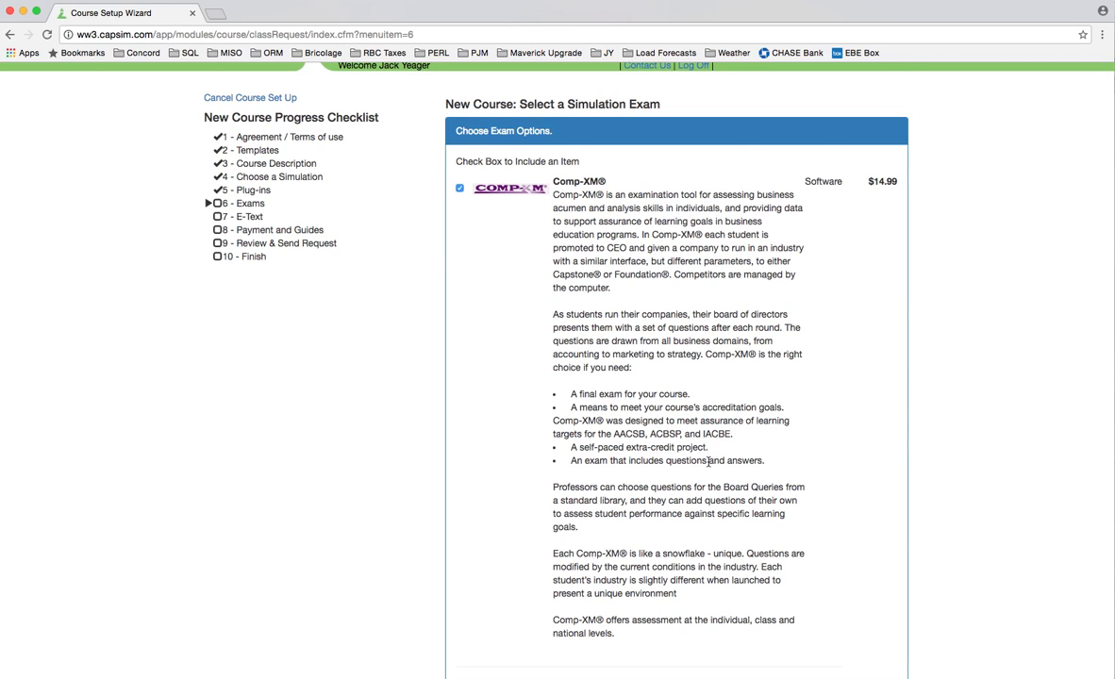
pyautogui.scroll(-2, 655, 460)
pyautogui.scroll(2, 655, 460)
pyautogui.scroll(-5, 655, 460)
pyautogui.scroll(-5, 796, 463)
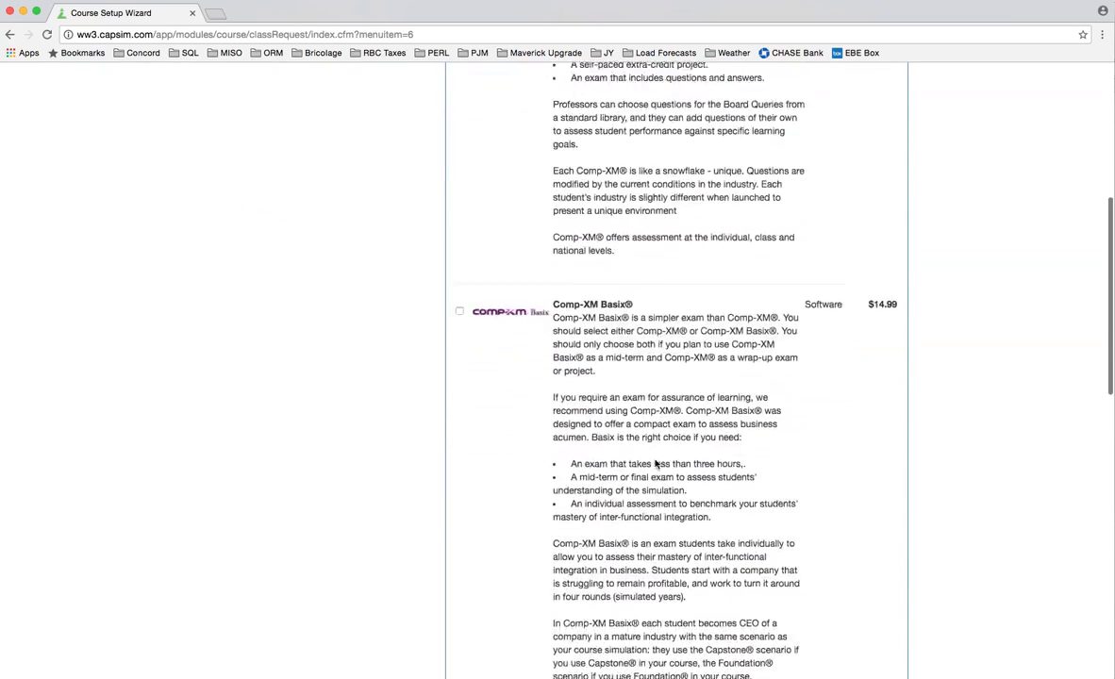
pyautogui.scroll(10, 829, 589)
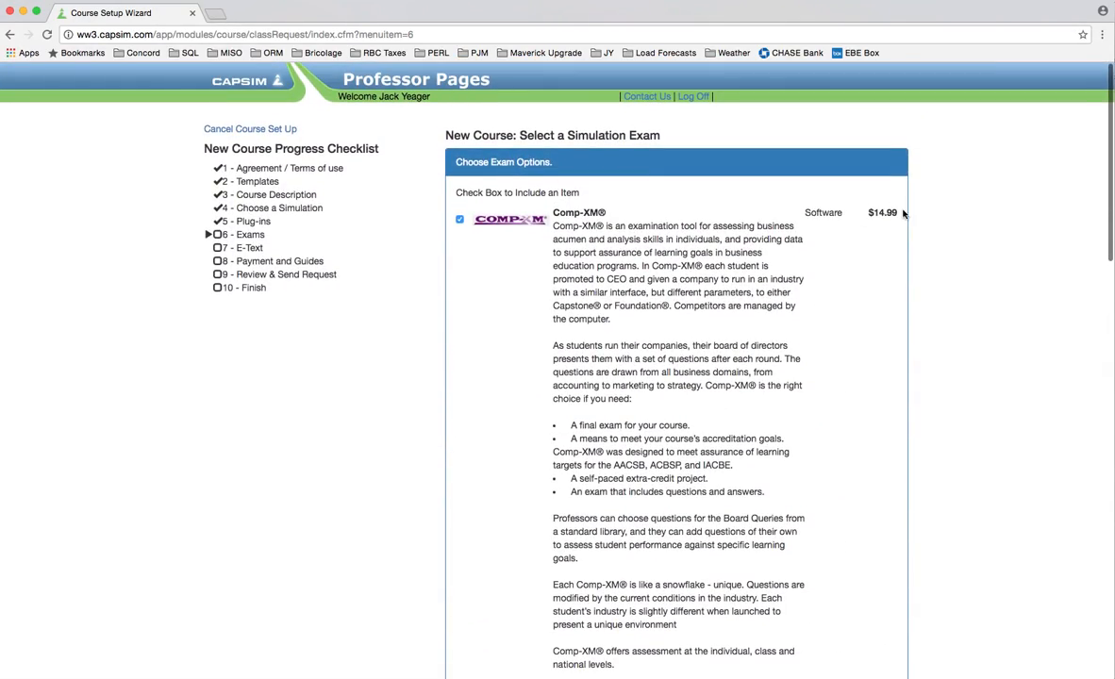
pyautogui.scroll(-5, 771, 465)
pyautogui.scroll(-6, 772, 468)
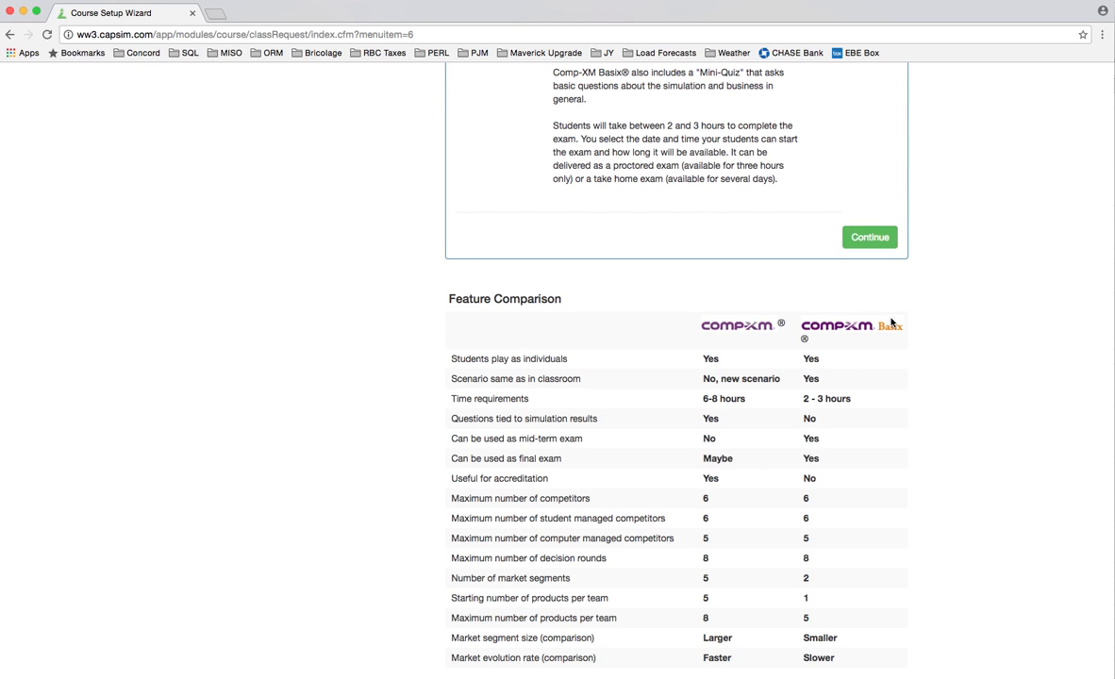
pyautogui.scroll(-3, 819, 557)
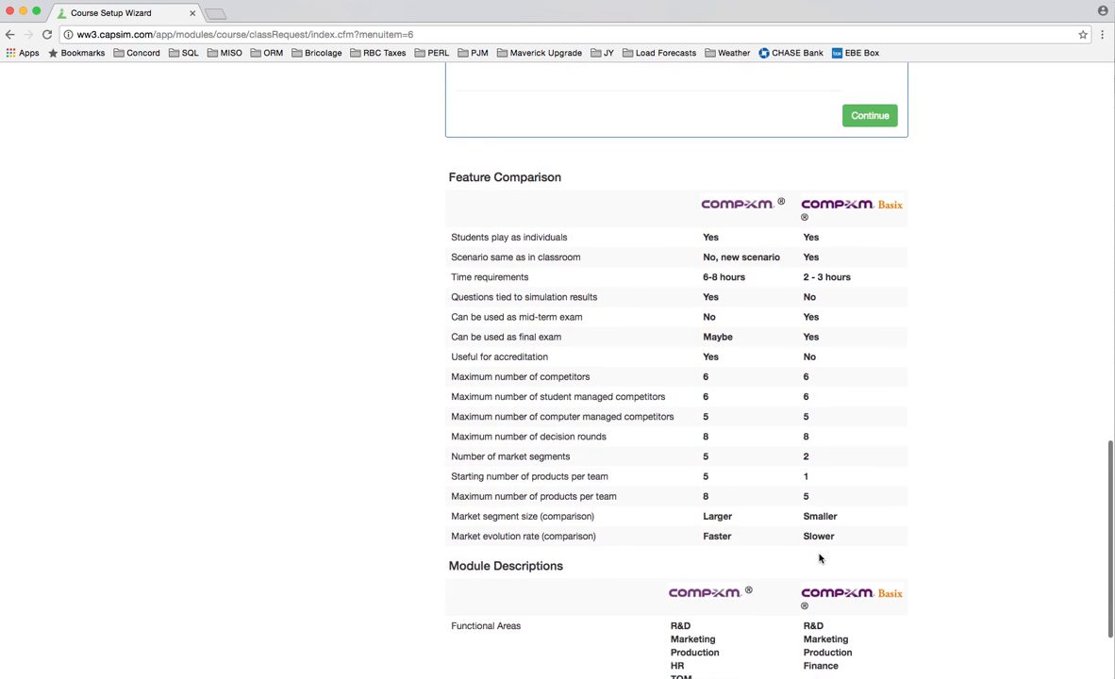
pyautogui.scroll(-1, 820, 558)
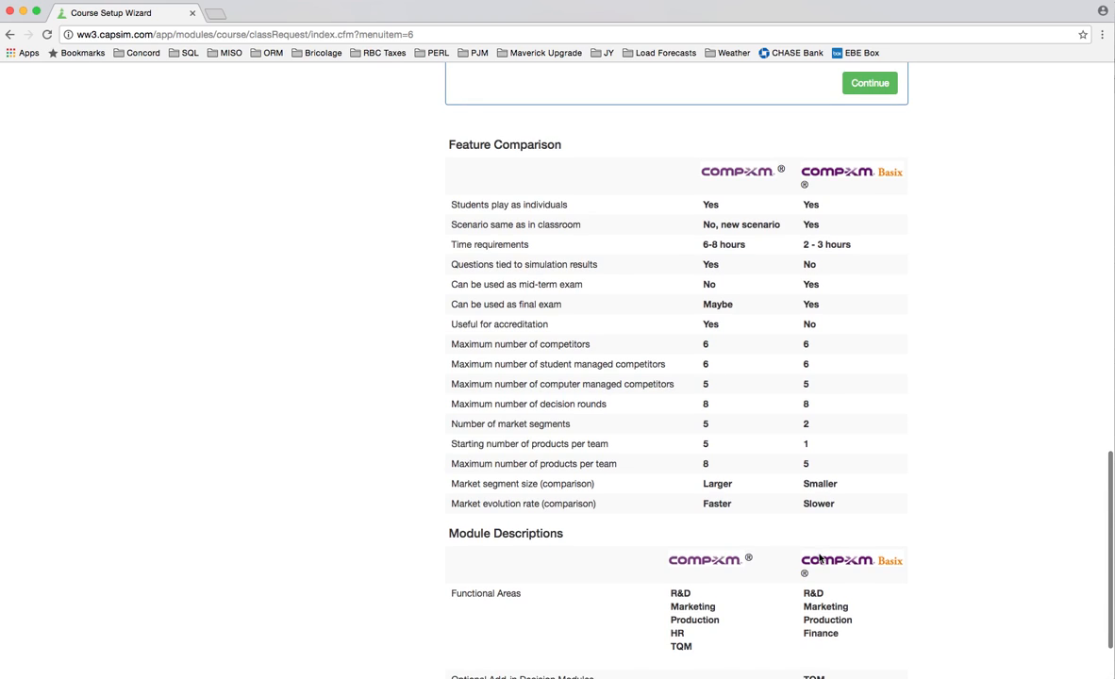
pyautogui.scroll(2, 820, 557)
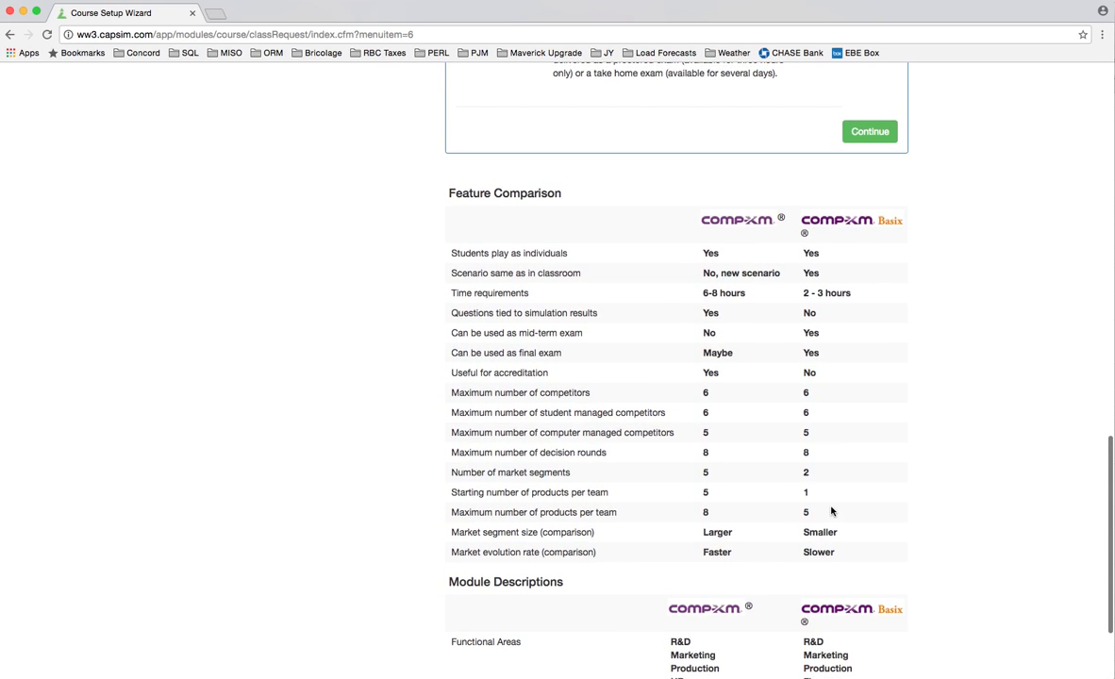
pyautogui.scroll(2, 831, 511)
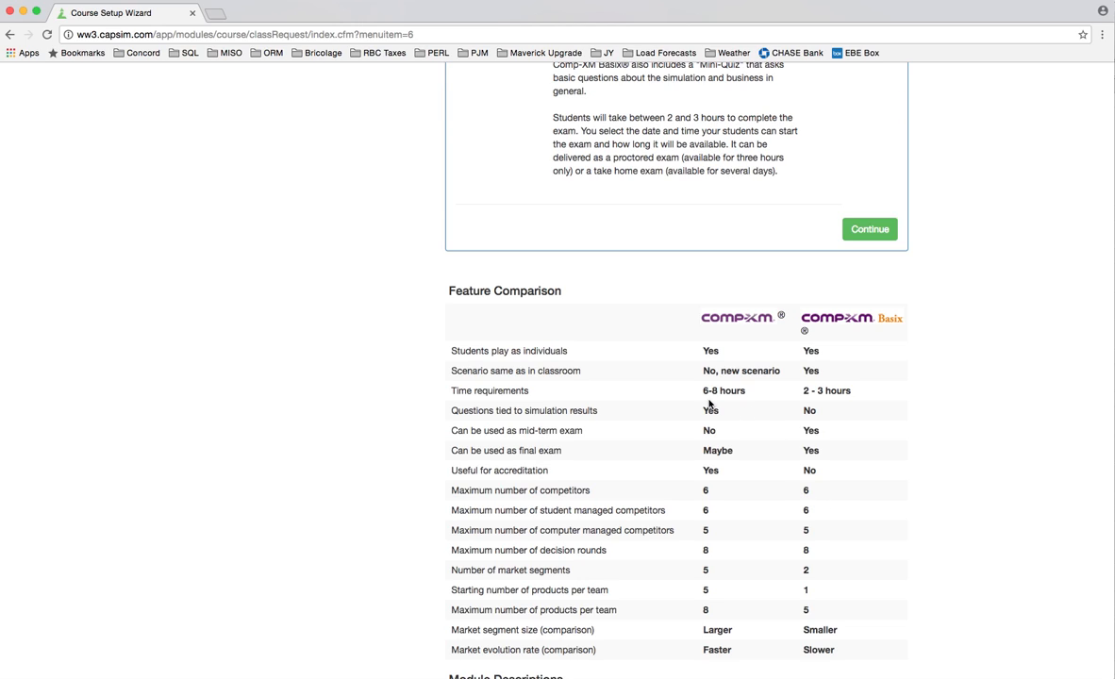
pyautogui.scroll(1, 783, 340)
pyautogui.scroll(10, 792, 344)
pyautogui.scroll(-9, 798, 346)
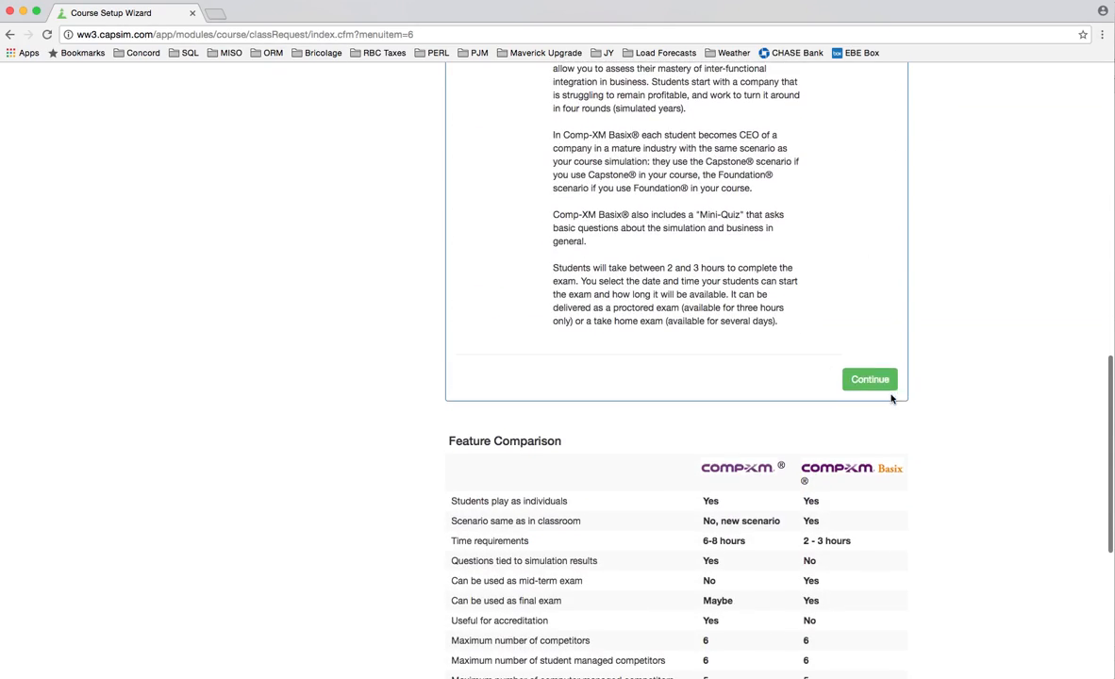
# Accept Comp-XM as the only simulation exam and continue without adding any e-text
pyautogui.click(875, 383)
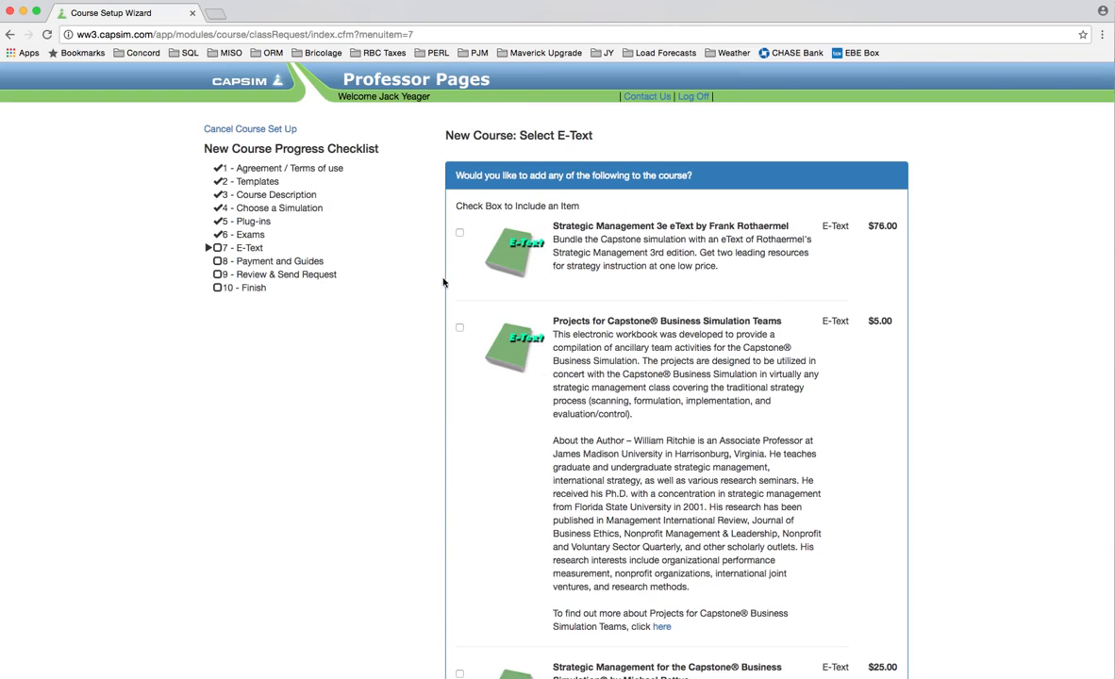
pyautogui.scroll(-5, 706, 436)
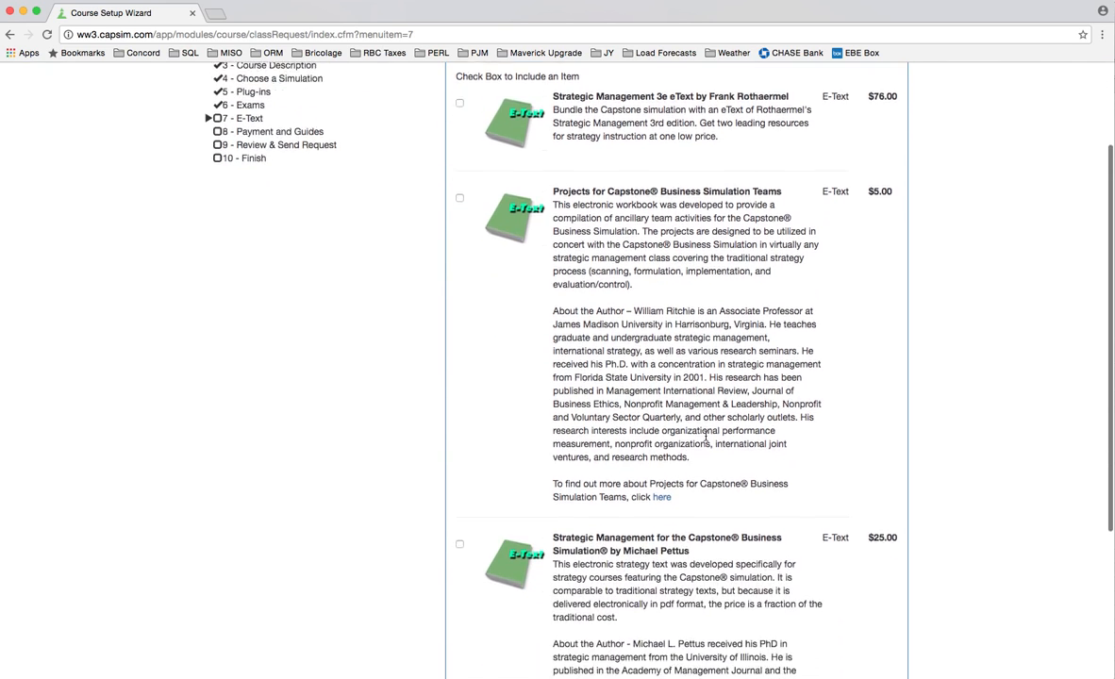
pyautogui.scroll(-2, 705, 436)
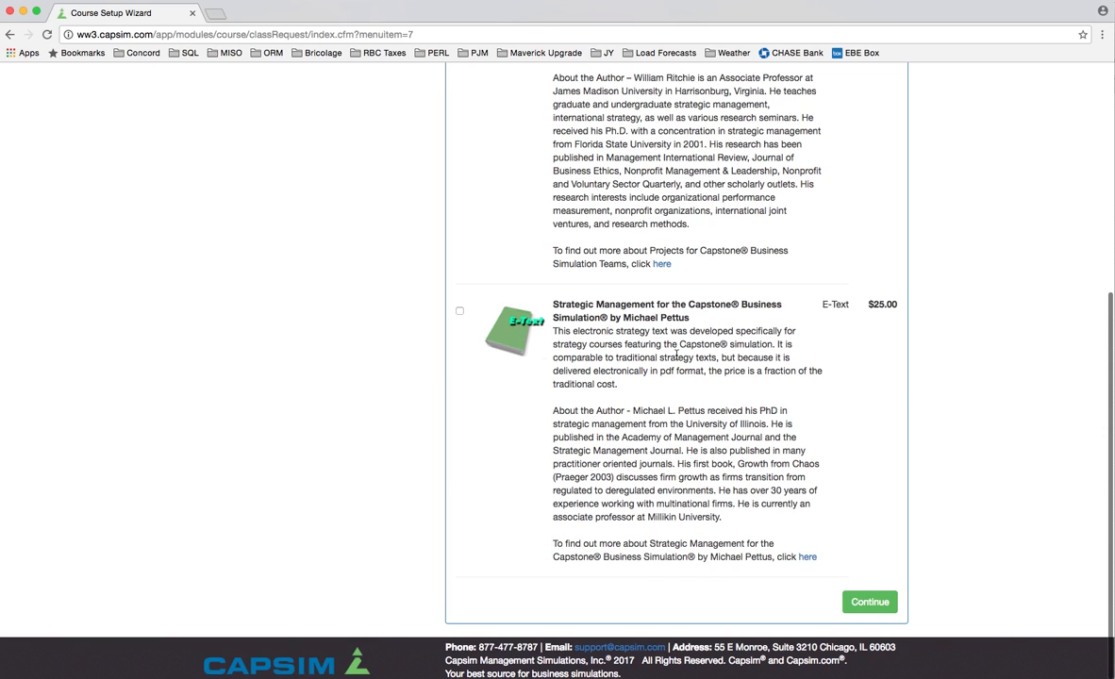
pyautogui.click(863, 603)
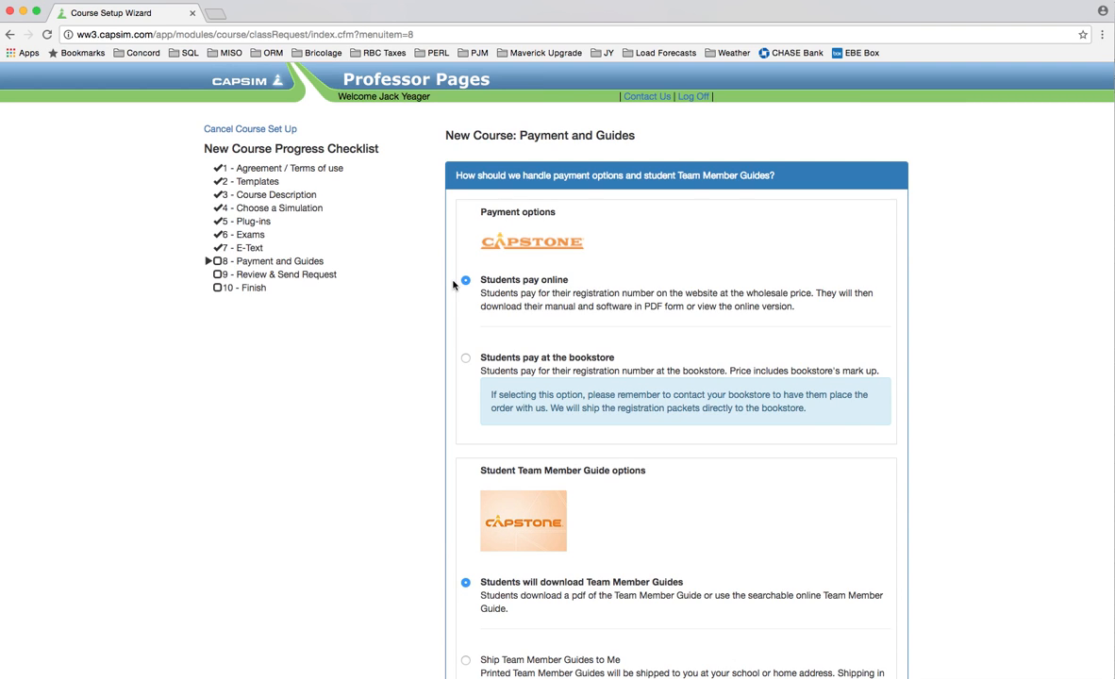
# Accept online student payment, downloaded Team Member Guides and a printed Professor Guide as the payment and guide options
pyautogui.scroll(-1, 796, 443)
pyautogui.scroll(-2, 806, 466)
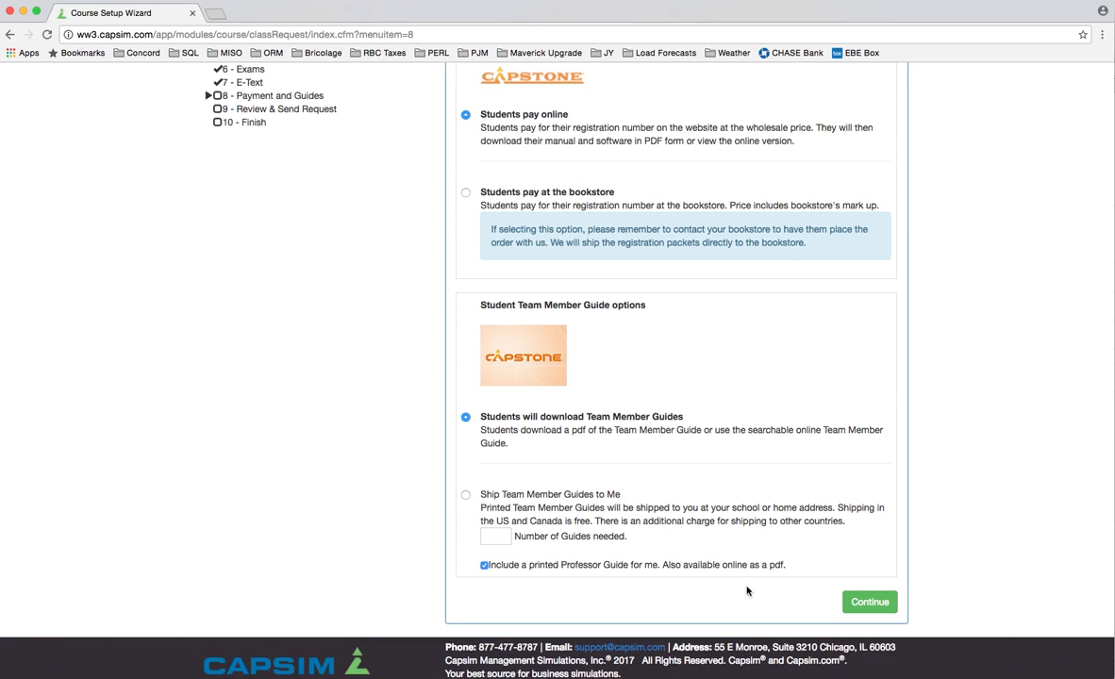
pyautogui.click(869, 604)
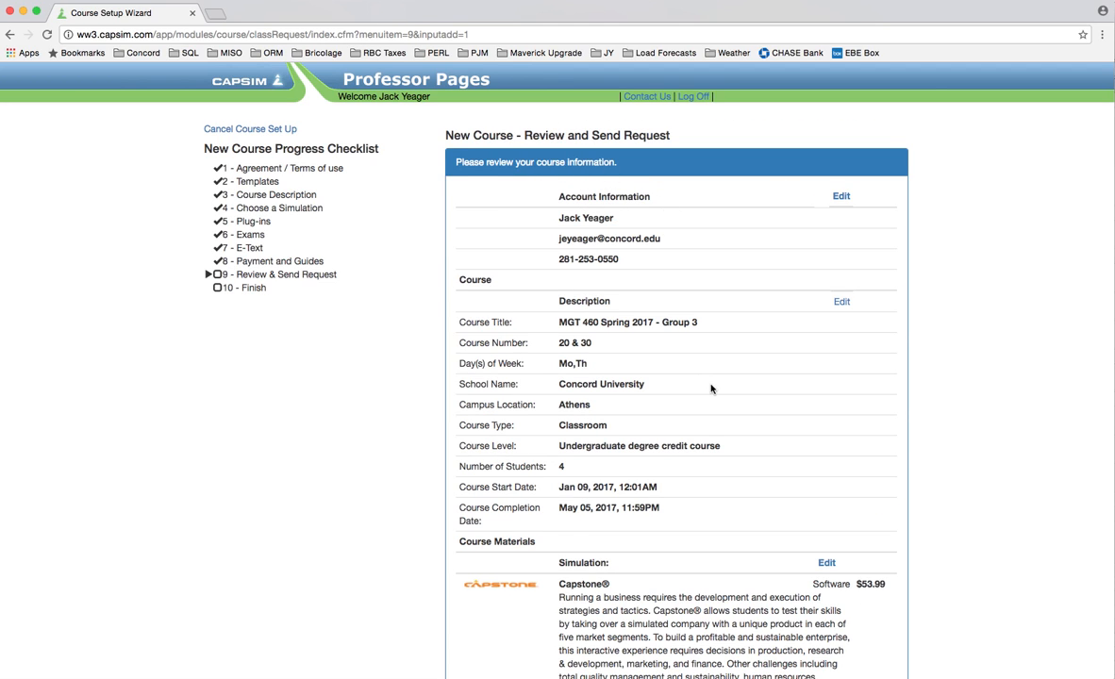
# Review the full course request down to the payment option and create the course
pyautogui.scroll(-2, 710, 387)
pyautogui.scroll(-10, 711, 387)
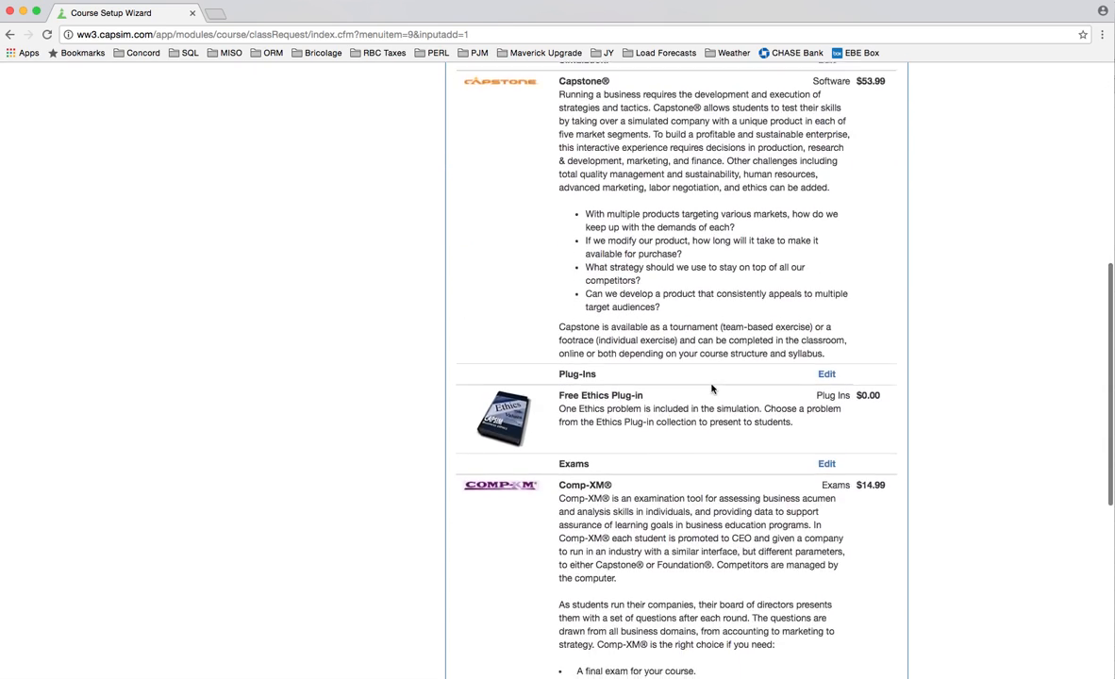
pyautogui.scroll(-9, 711, 387)
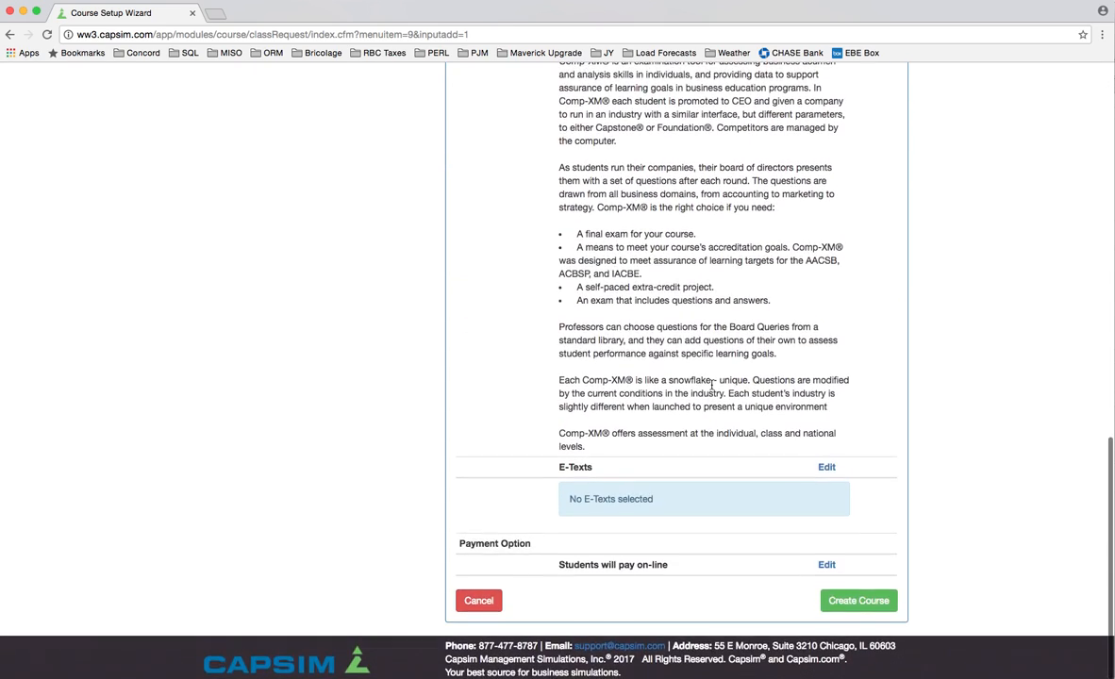
pyautogui.click(856, 603)
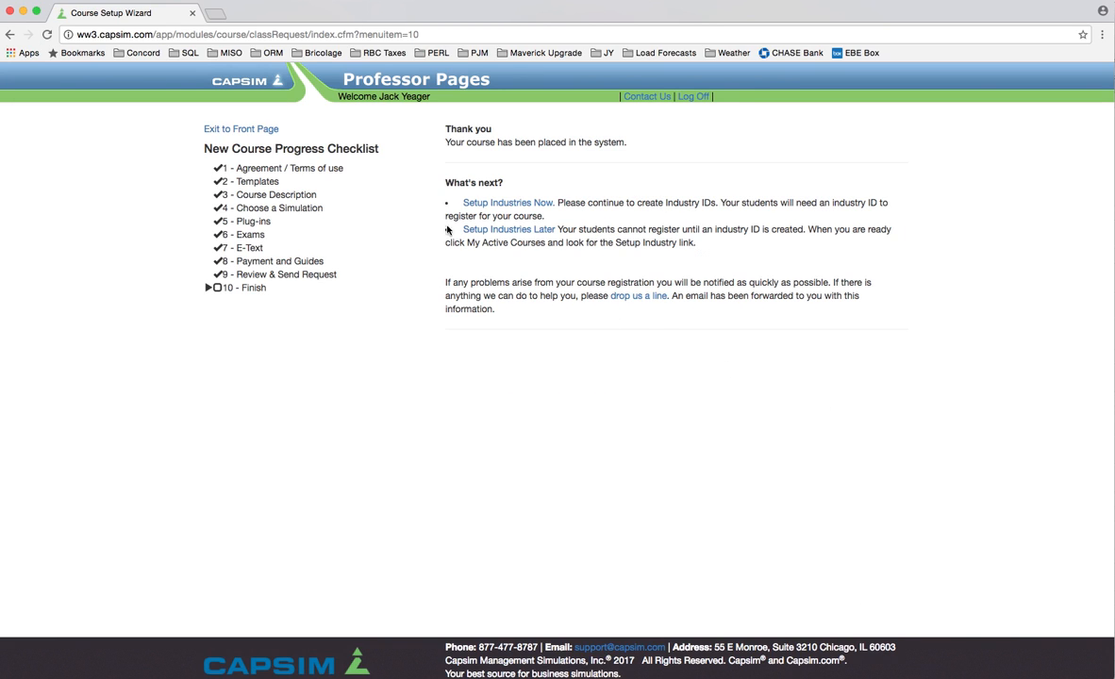
# Start setting up the industries for the new course and accept the Standard Scenario with constant growth
pyautogui.click(499, 208)
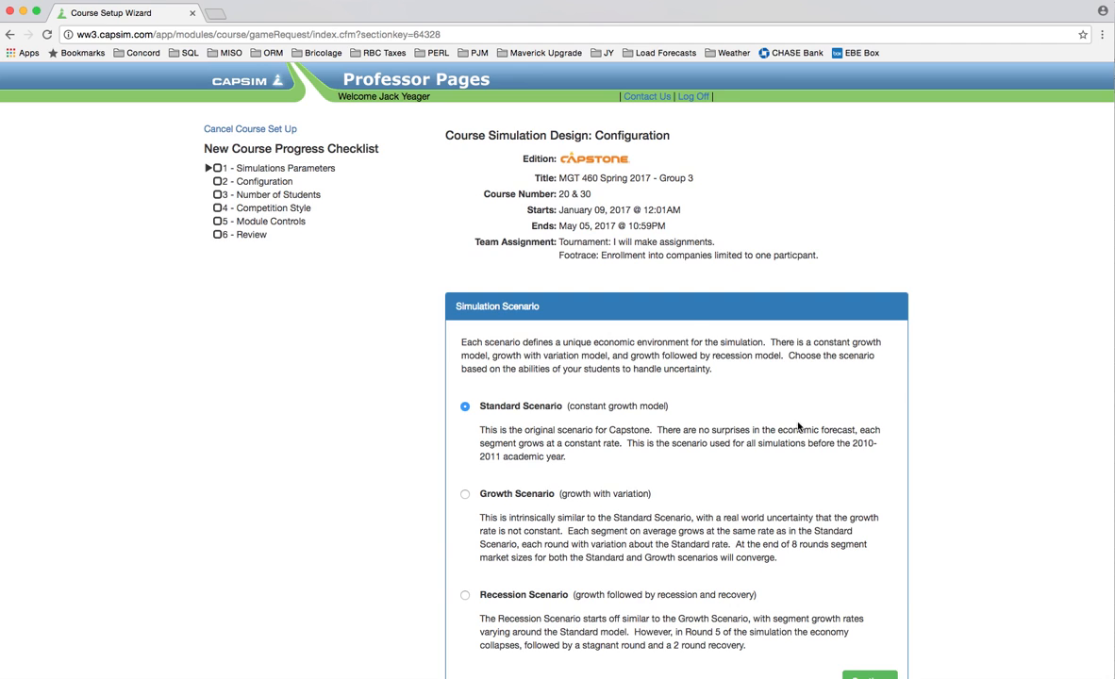
pyautogui.scroll(-5, 797, 426)
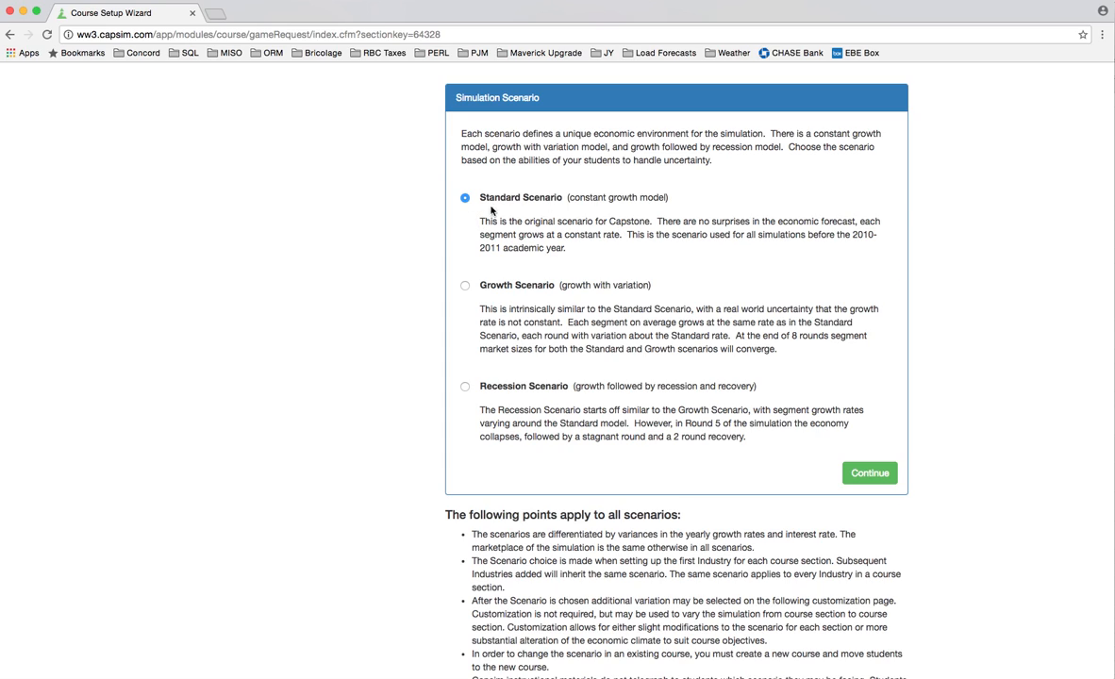
pyautogui.scroll(-3, 704, 469)
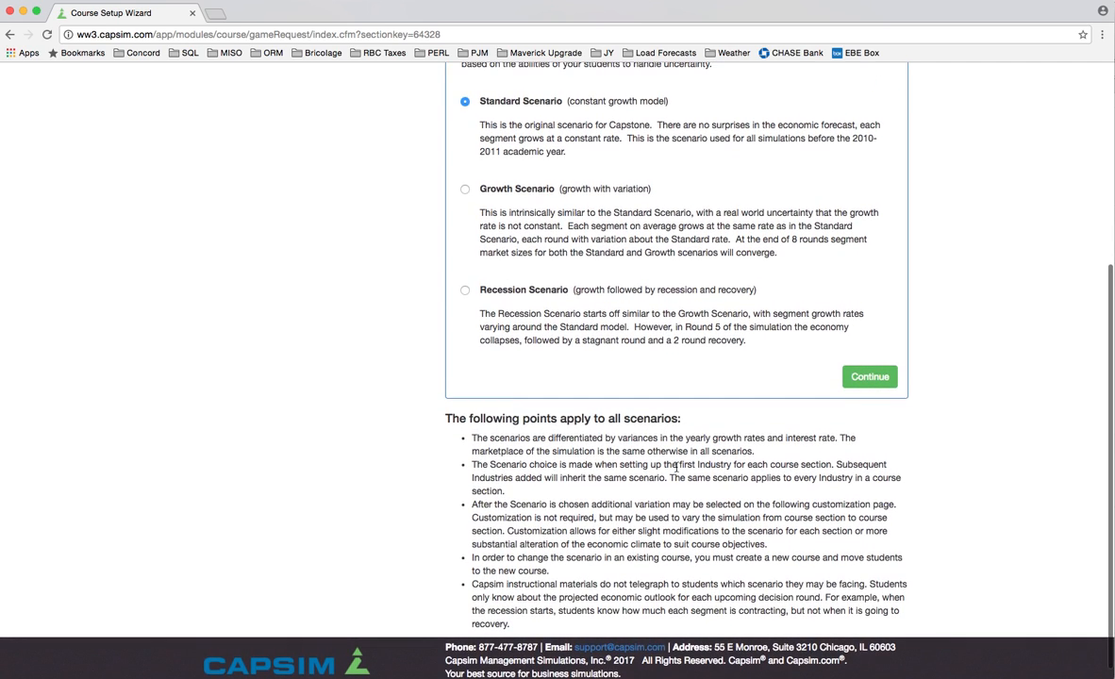
pyautogui.click(875, 377)
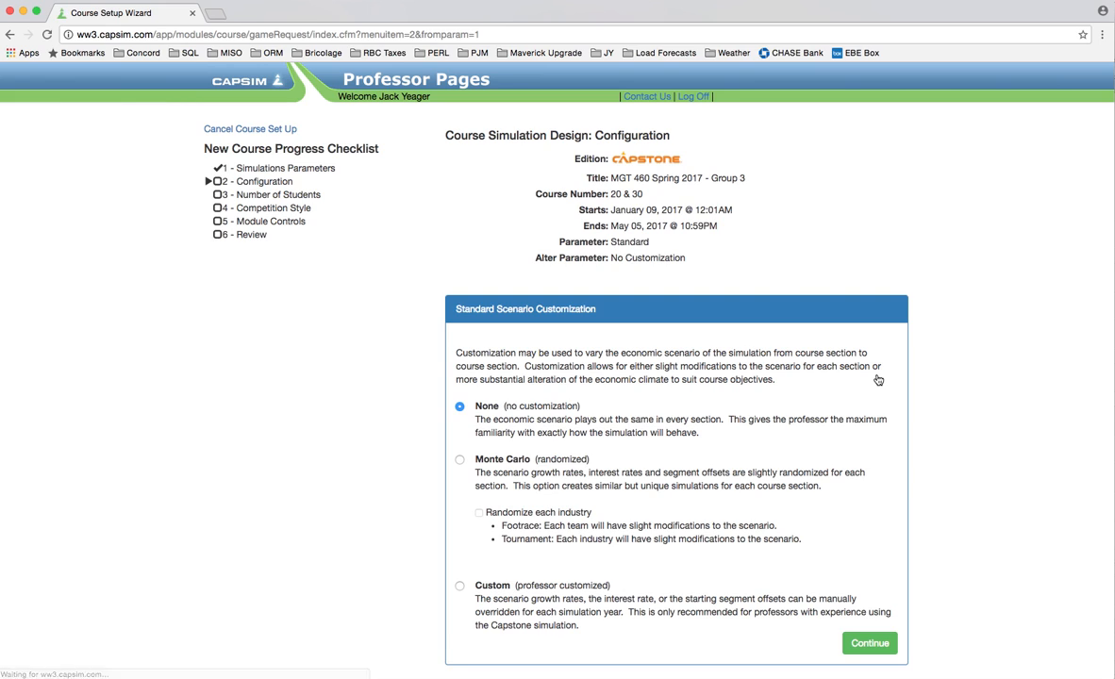
# Keep the Standard Scenario customization at None and continue to the student settings
pyautogui.scroll(-2, 350, 407)
pyautogui.scroll(-2, 350, 407)
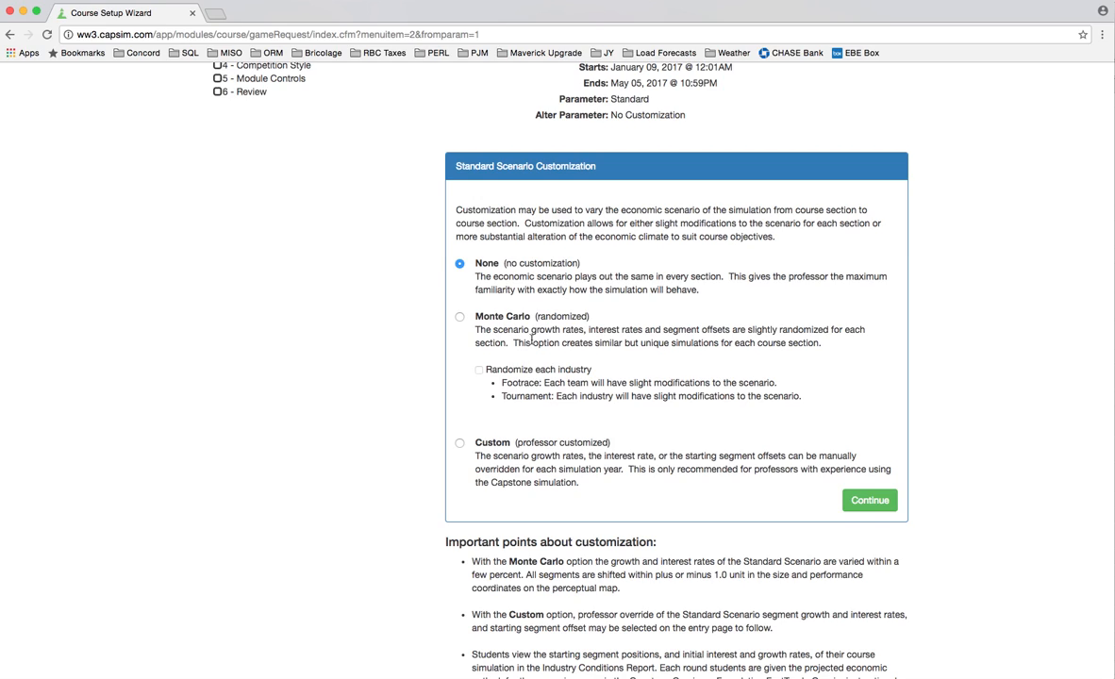
pyautogui.click(876, 506)
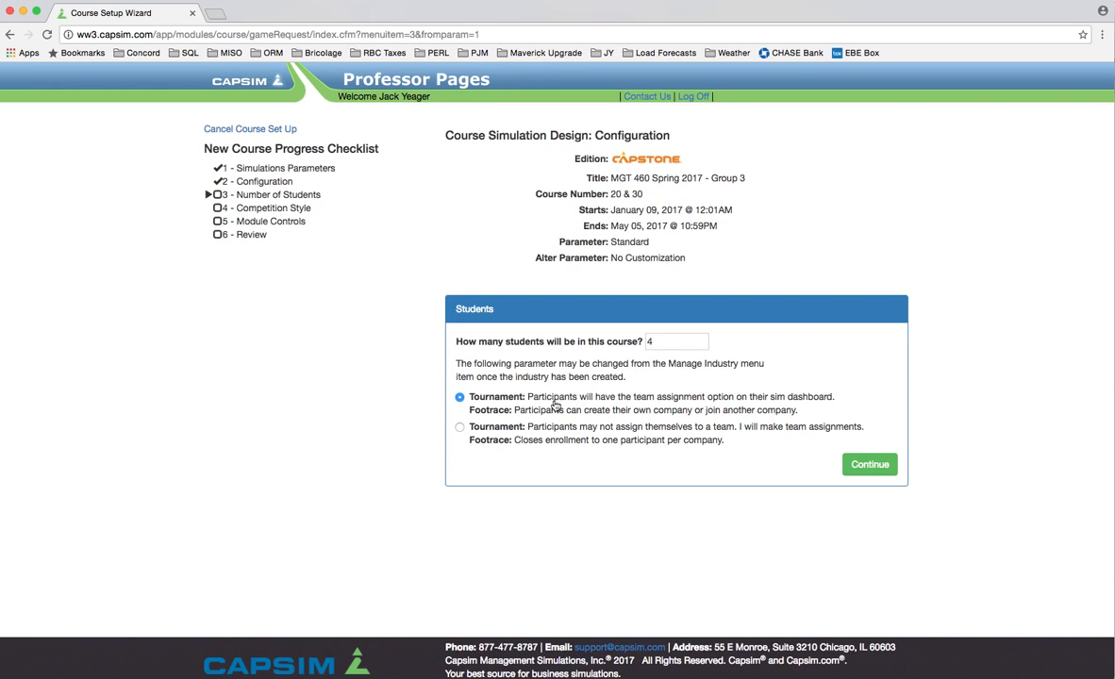
# Set team assignment so that the professor assigns the teams, keep 4 students, and continue to the competition style
pyautogui.click(459, 427)
pyautogui.click(858, 466)
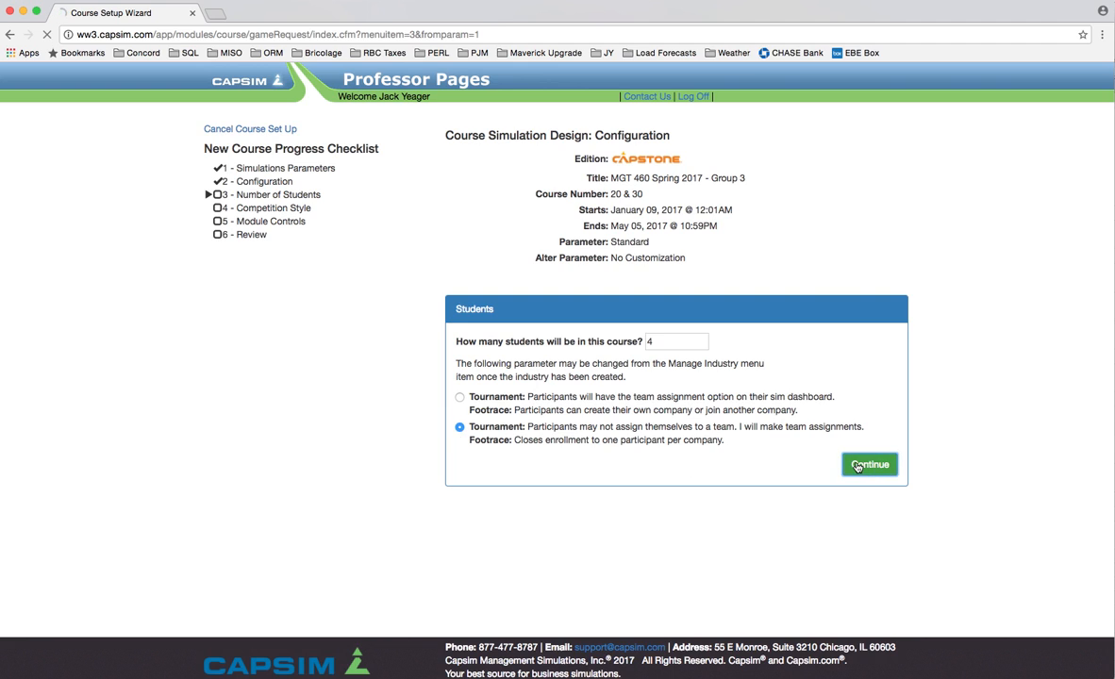
pyautogui.scroll(-1, 769, 472)
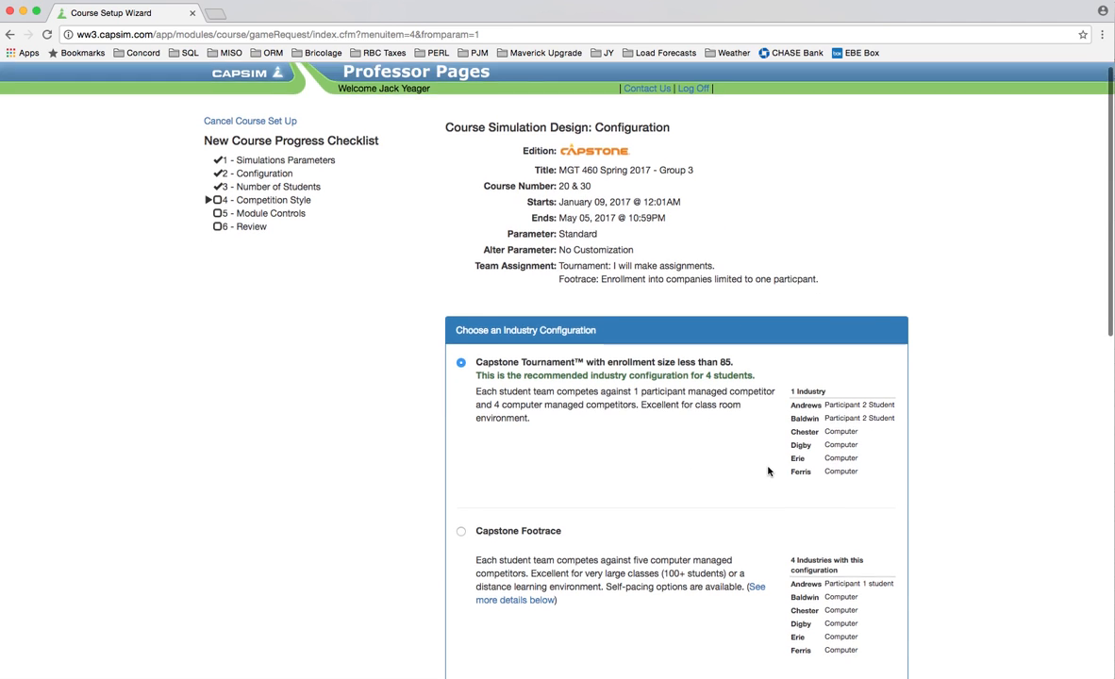
# Choose to set up a custom Capstone Tournament as the industry configuration and continue to the team options
pyautogui.scroll(-1, 768, 471)
pyautogui.scroll(1, 695, 250)
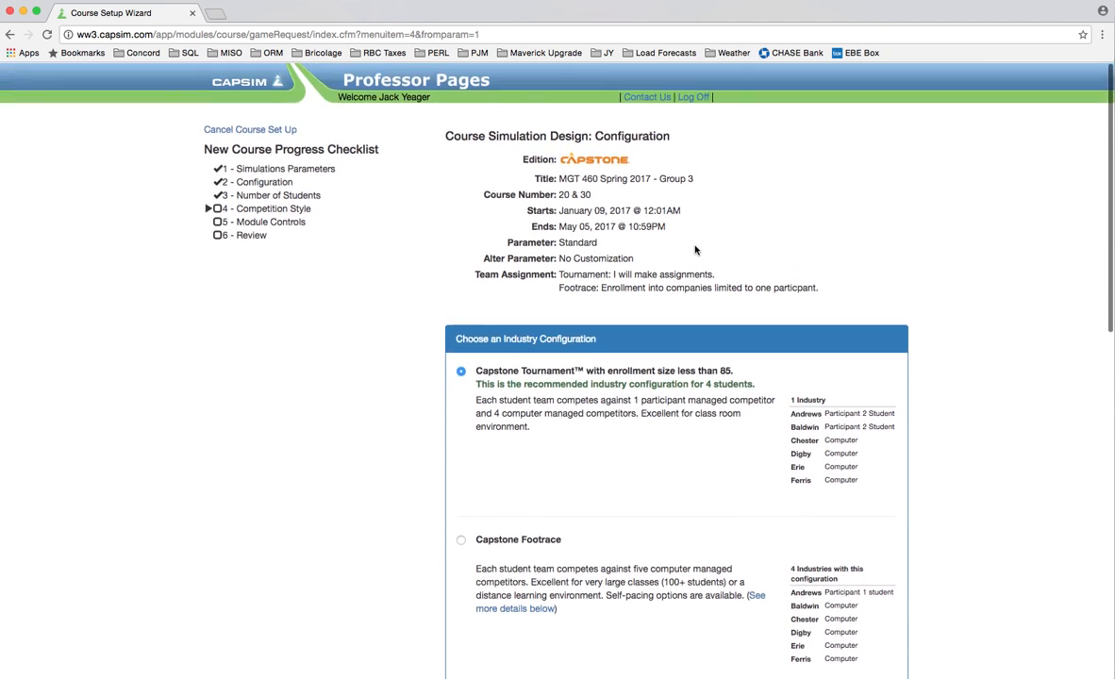
pyautogui.scroll(-2, 695, 250)
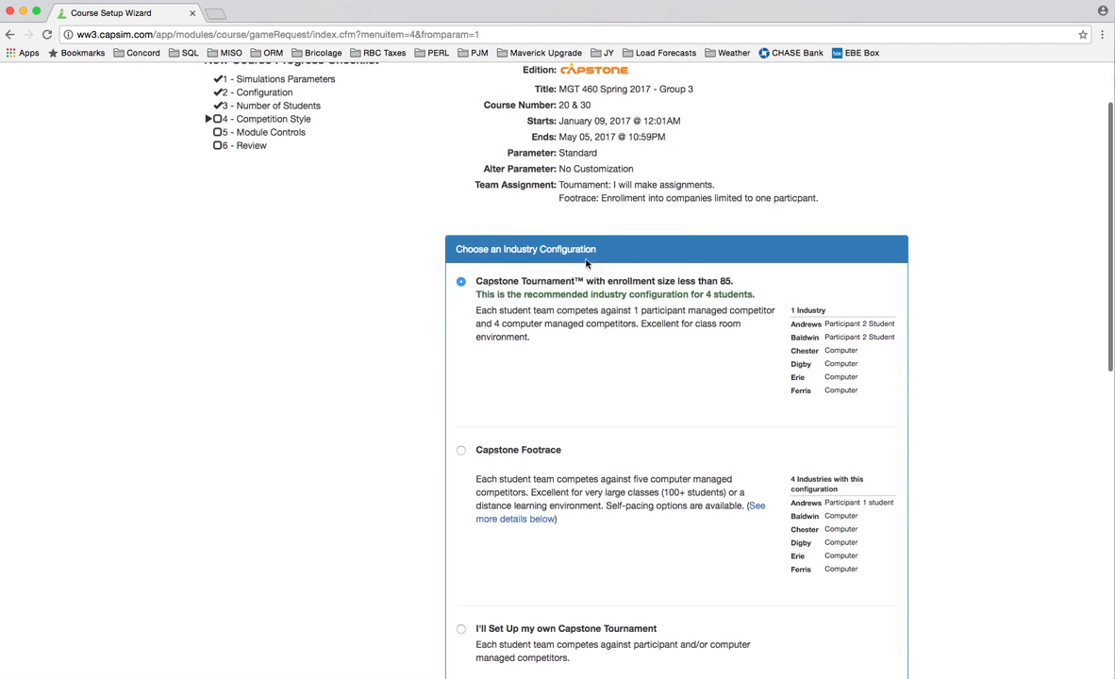
pyautogui.scroll(-2, 556, 313)
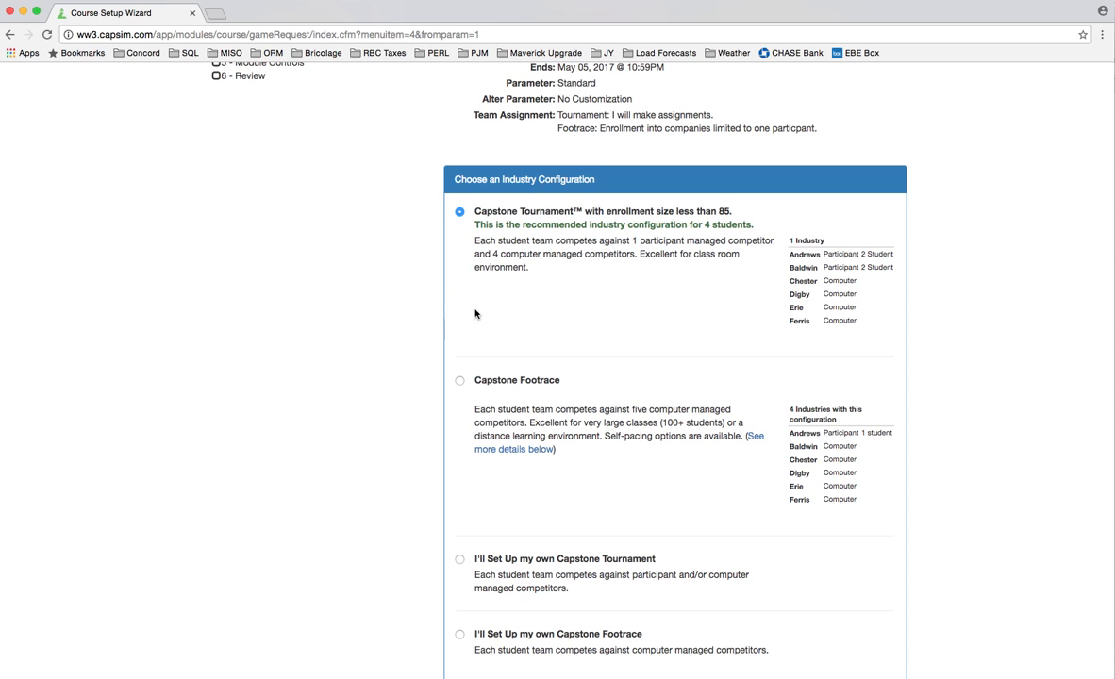
pyautogui.scroll(-3, 607, 286)
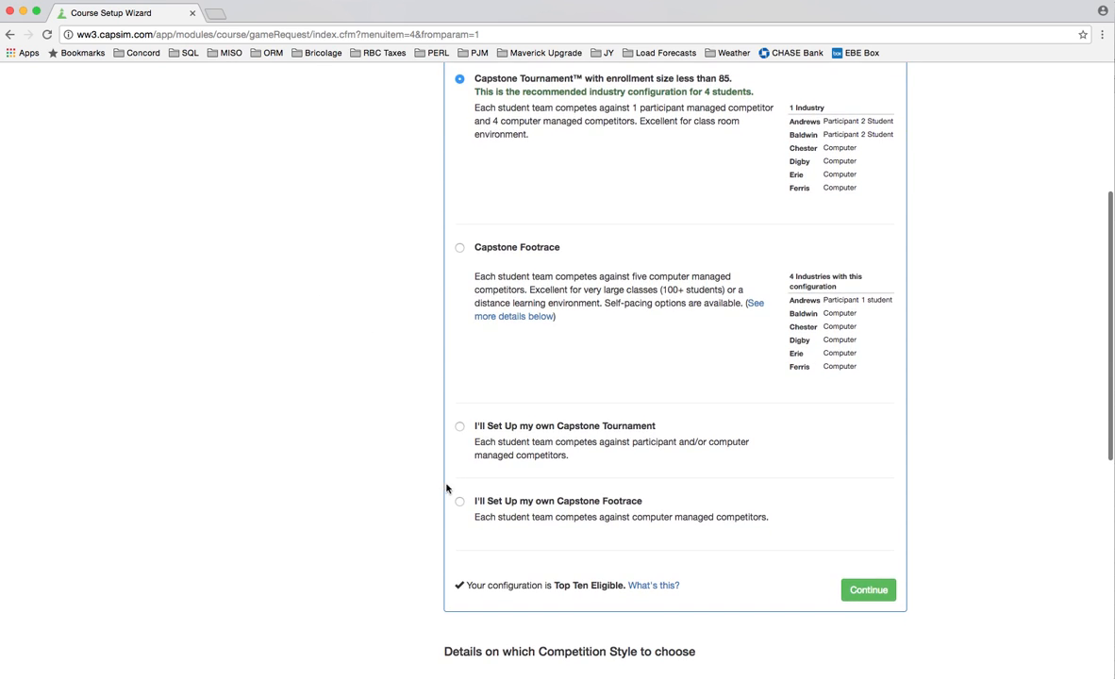
pyautogui.click(459, 426)
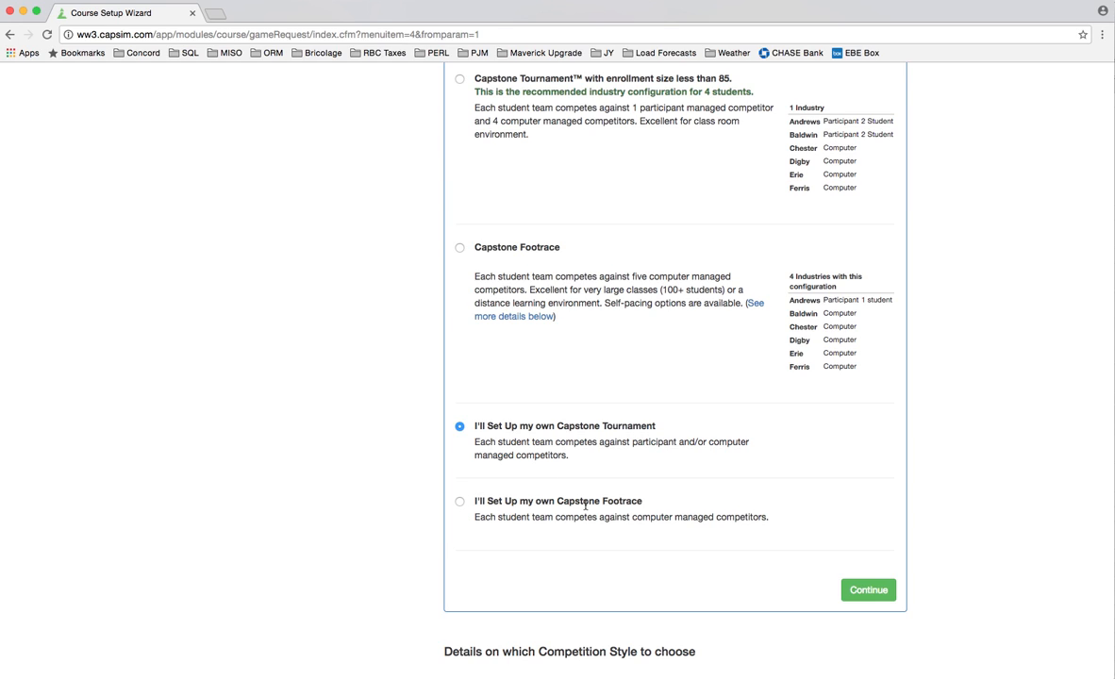
pyautogui.click(868, 594)
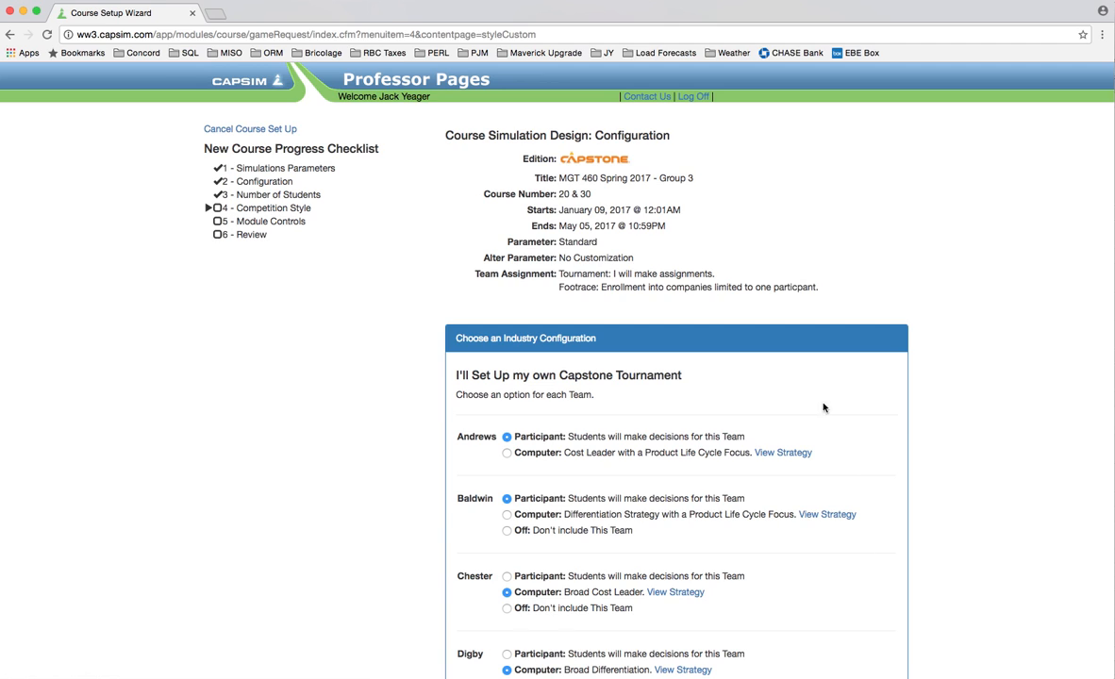
# Set the Chester and Digby teams to Participant so that students make their decisions
pyautogui.scroll(-5, 882, 548)
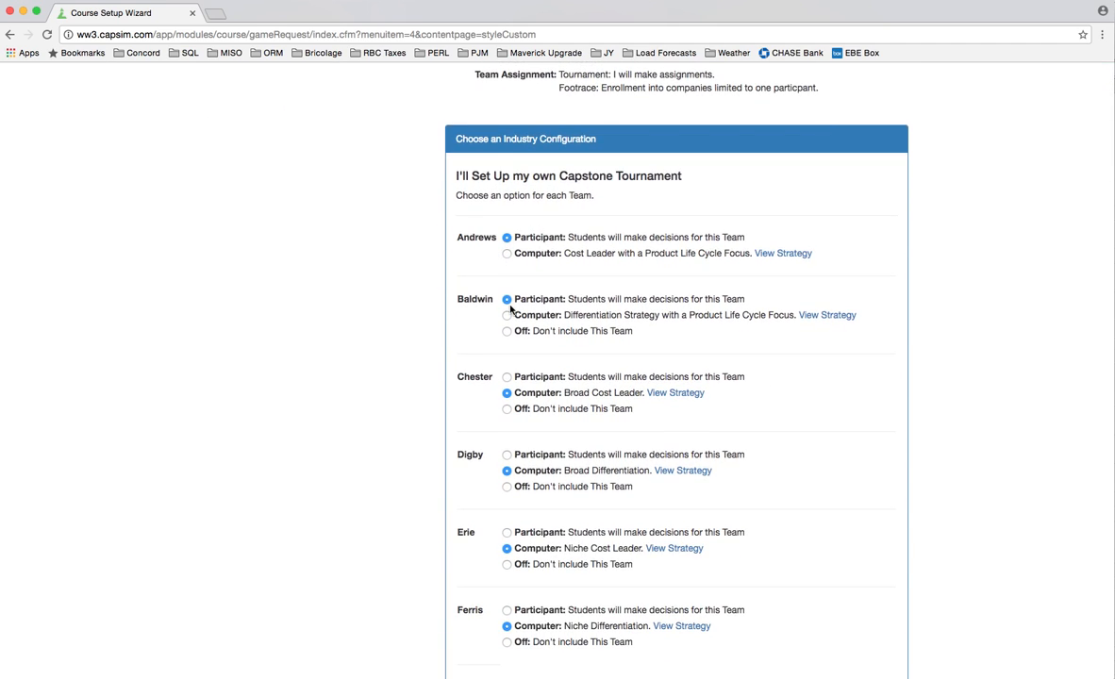
pyautogui.click(506, 377)
pyautogui.click(506, 454)
pyautogui.scroll(-2, 666, 458)
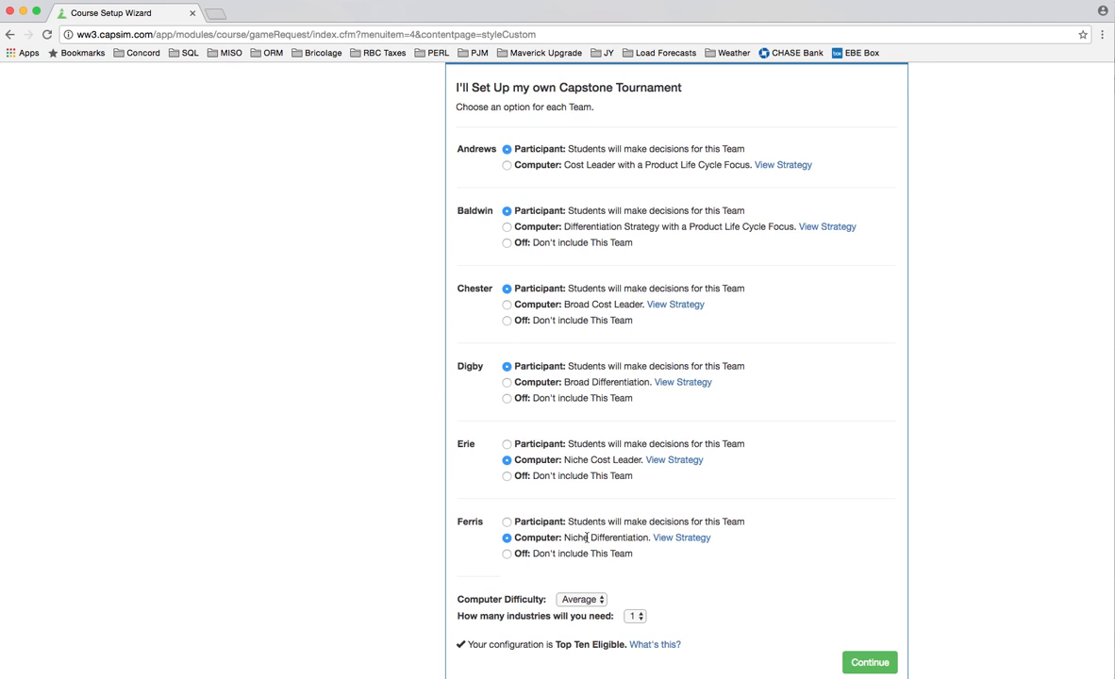
# Keep the computer difficulty at Average and the number of industries at 1
pyautogui.scroll(-4, 758, 553)
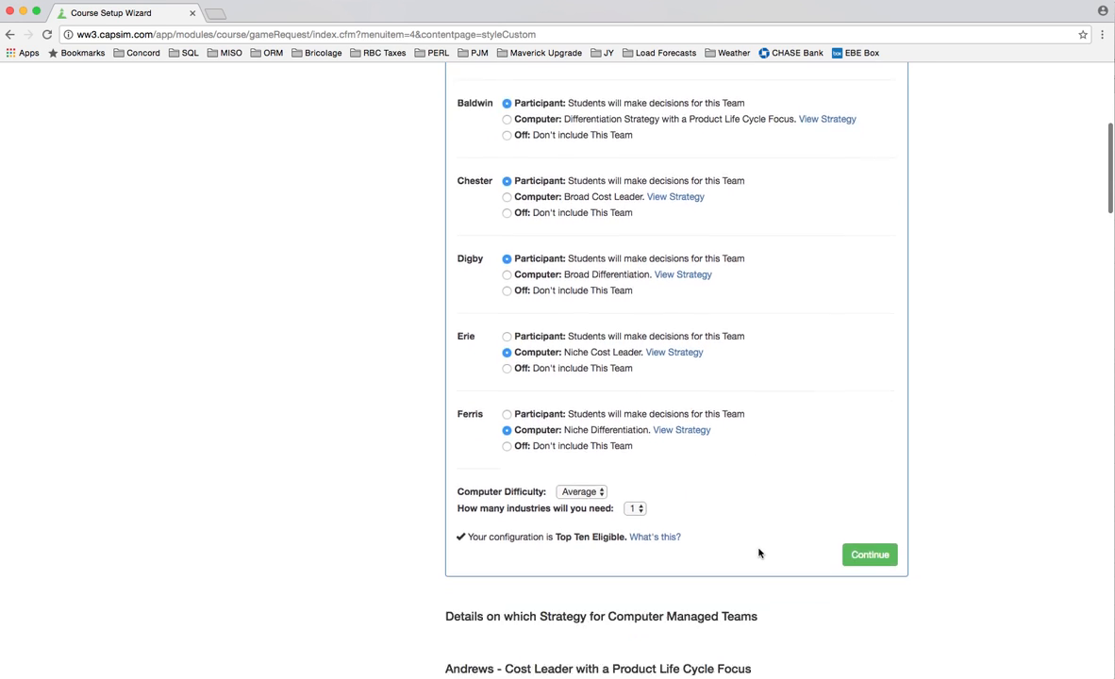
pyautogui.scroll(2, 759, 552)
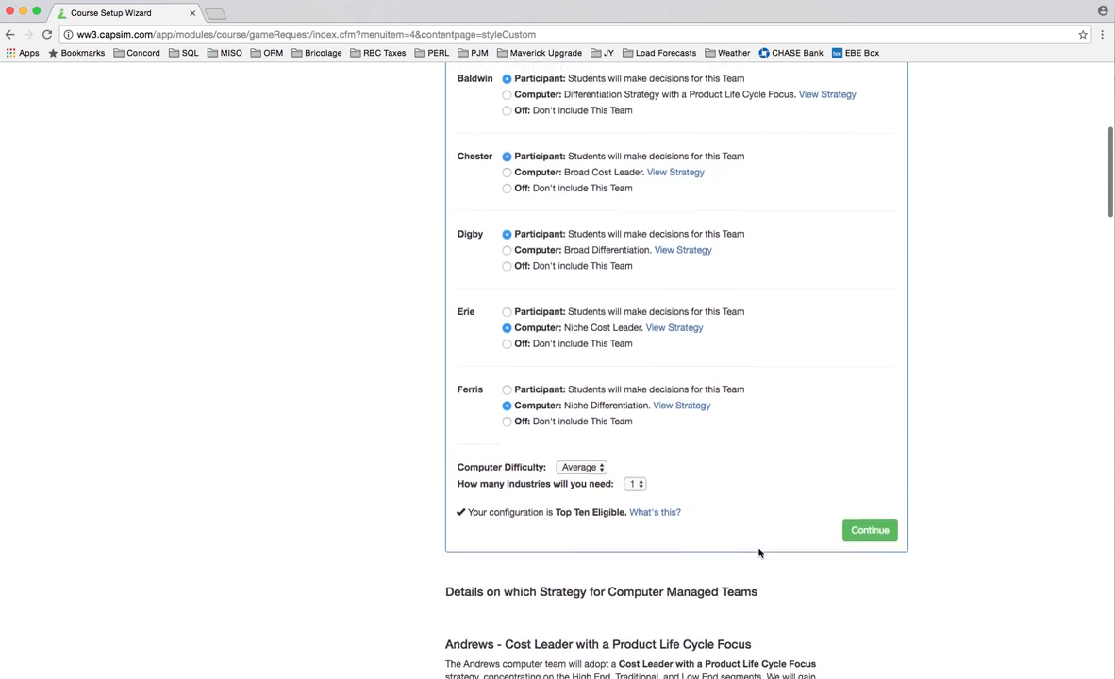
pyautogui.click(602, 476)
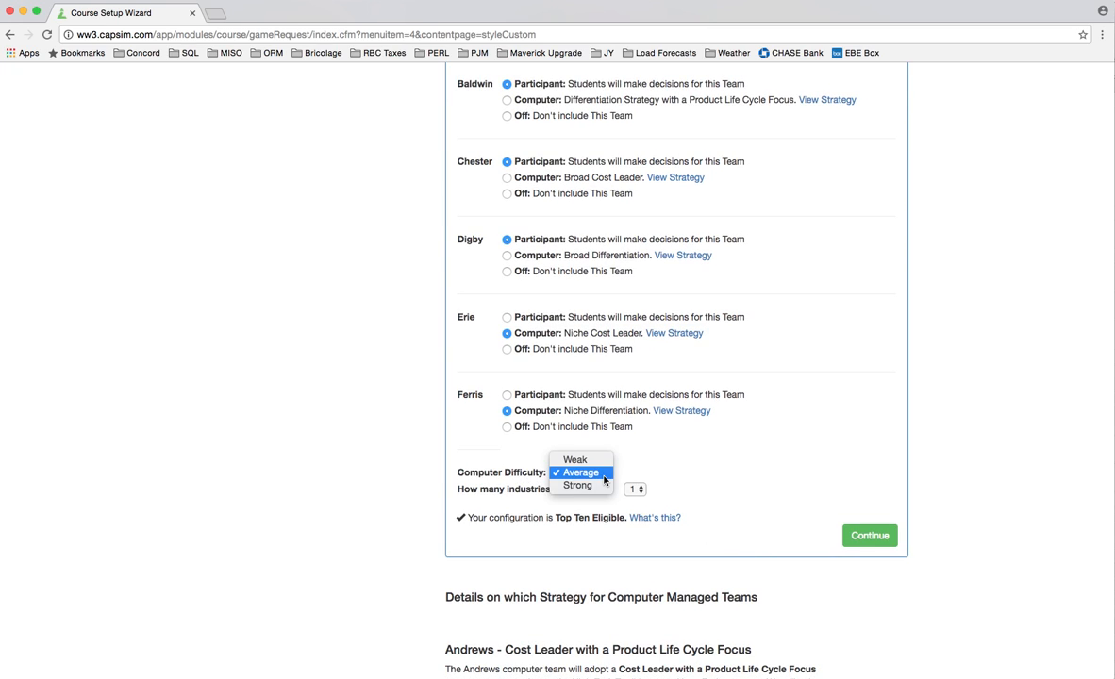
pyautogui.click(603, 475)
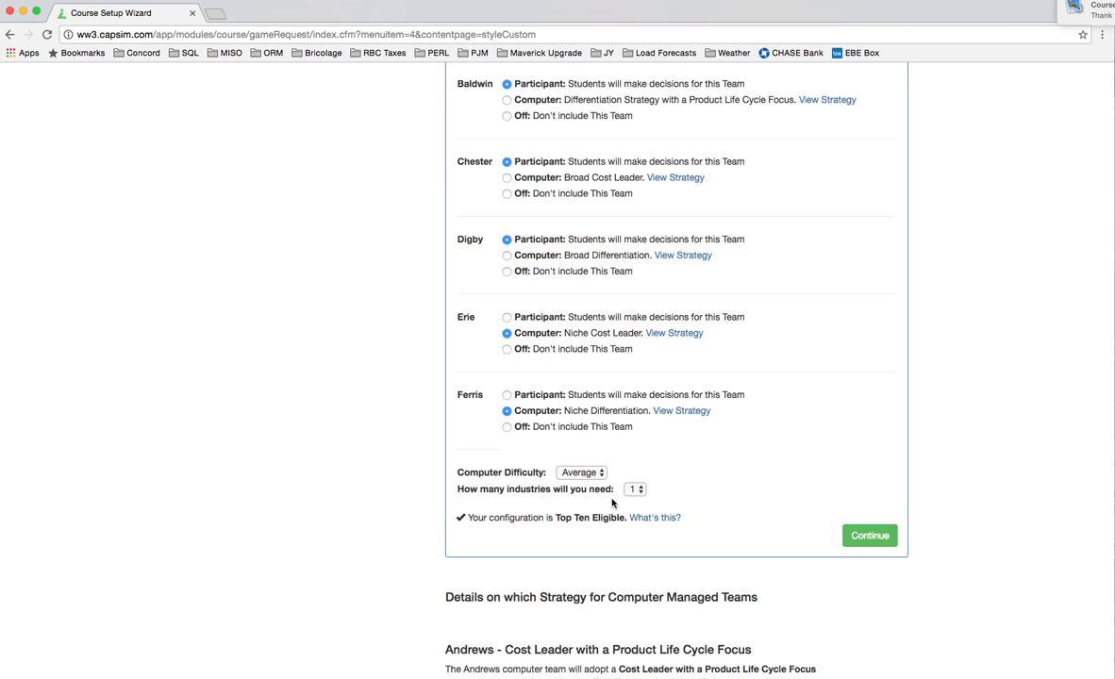
pyautogui.click(637, 492)
pyautogui.click(636, 490)
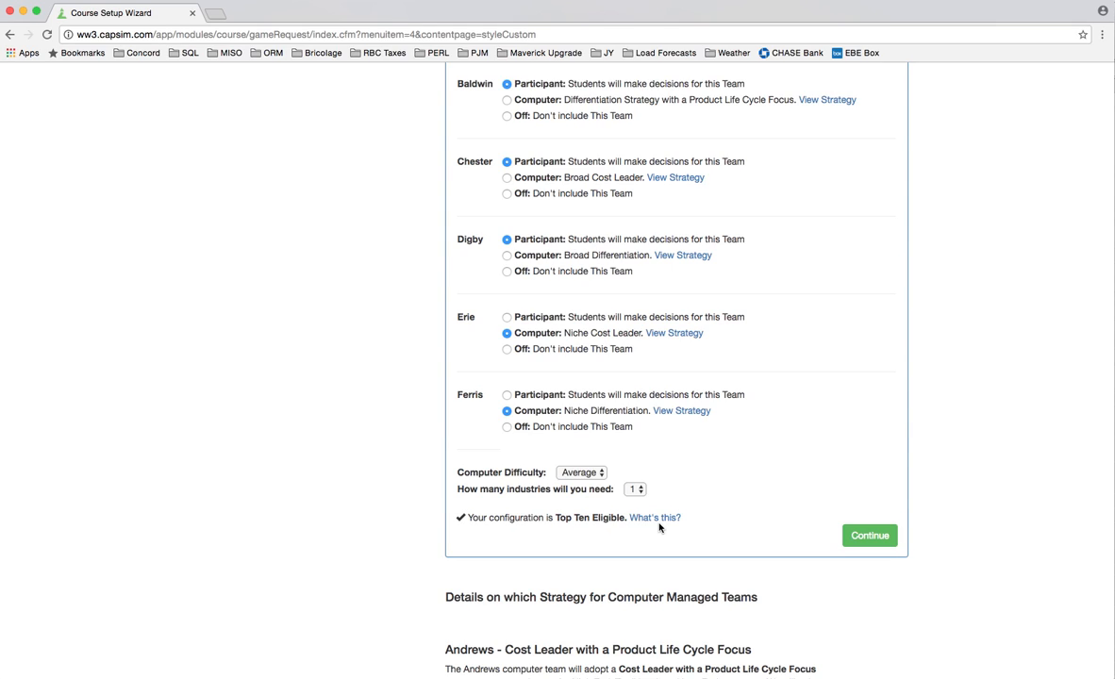
# Examine the Niche Cost Leader strategy description of the computer-managed Erie team and return to the team options
pyautogui.scroll(-1, 739, 474)
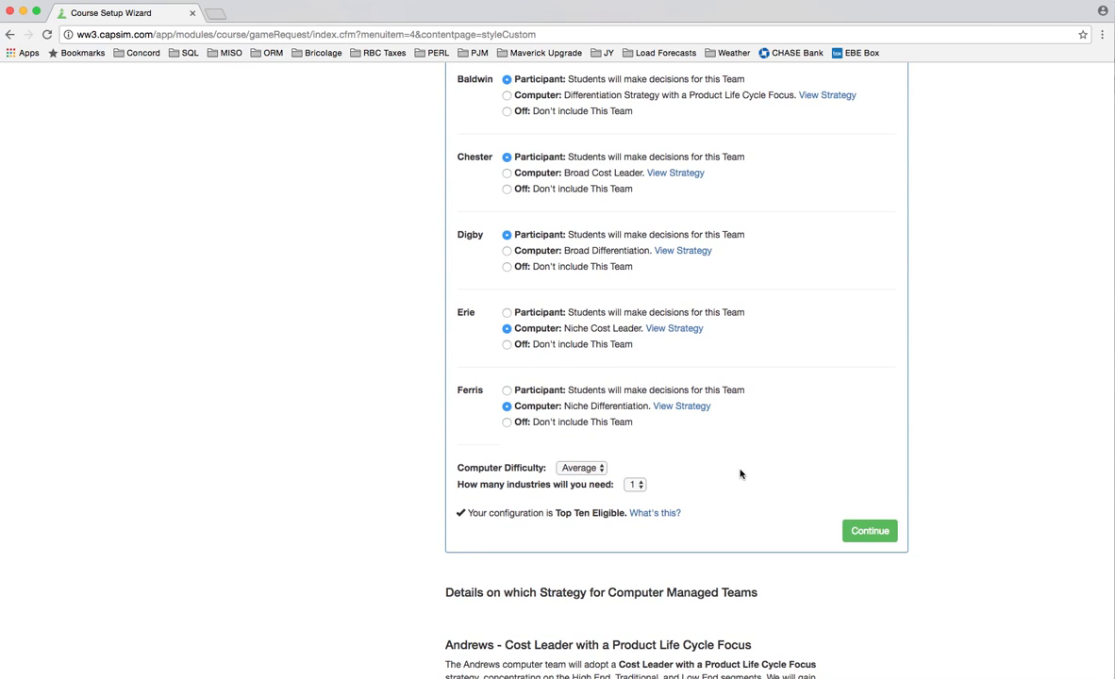
pyautogui.scroll(3, 739, 474)
pyautogui.scroll(-2, 660, 462)
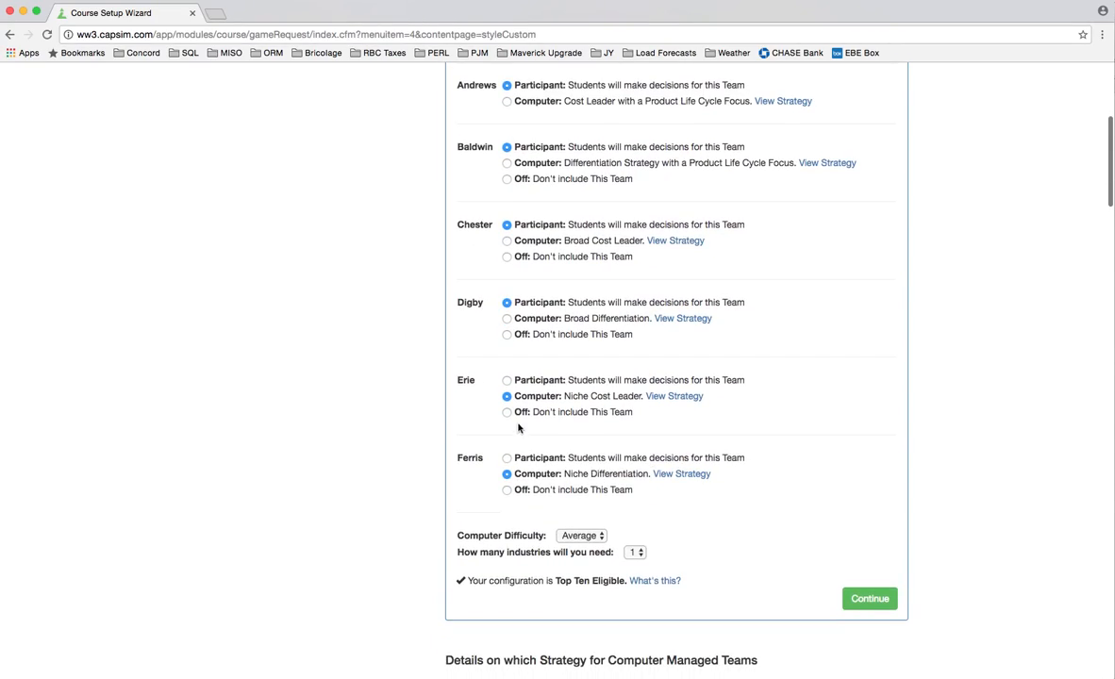
pyautogui.click(673, 397)
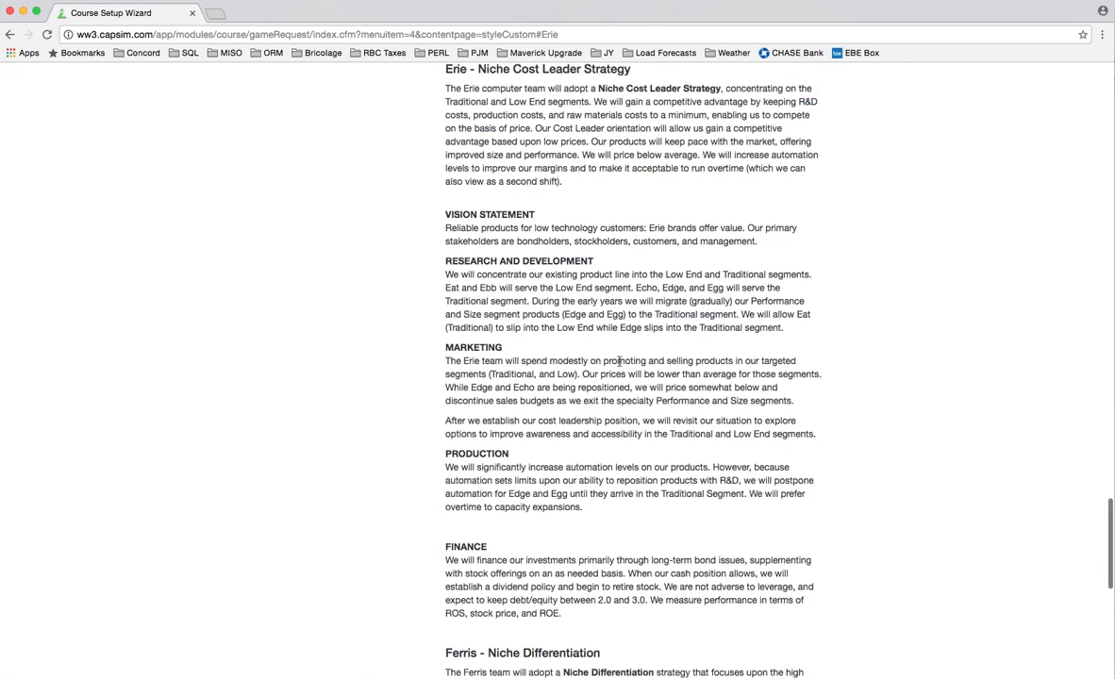
pyautogui.scroll(3, 618, 363)
pyautogui.scroll(-5, 618, 367)
pyautogui.scroll(-3, 617, 367)
pyautogui.scroll(10, 618, 367)
pyautogui.scroll(15, 617, 367)
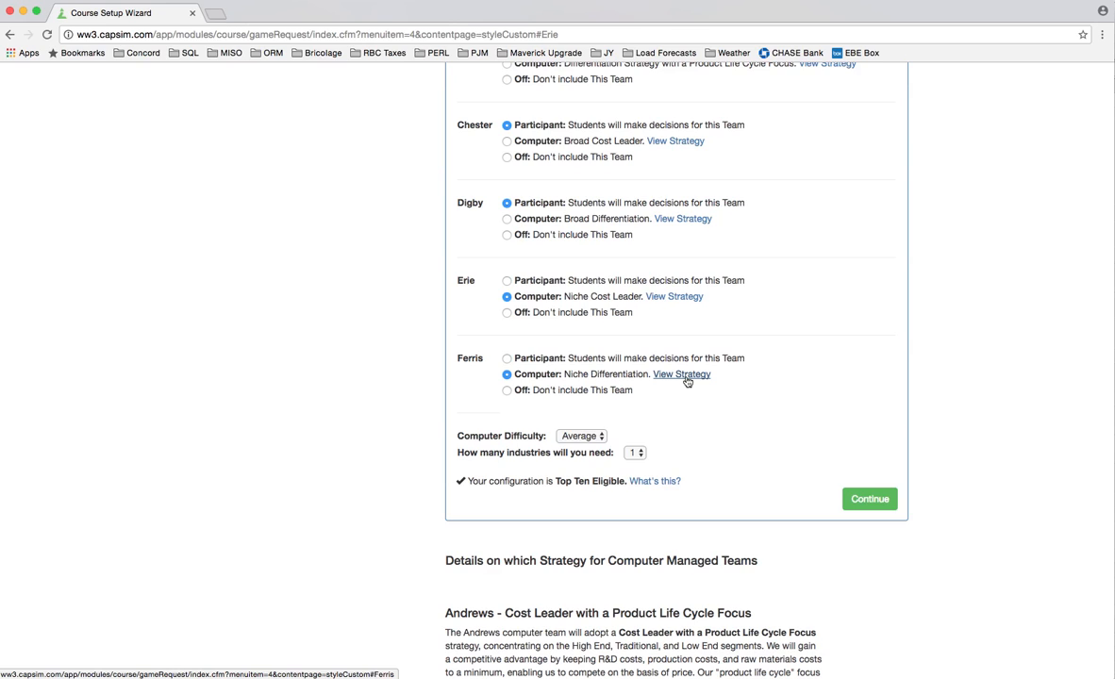
pyautogui.scroll(5, 753, 442)
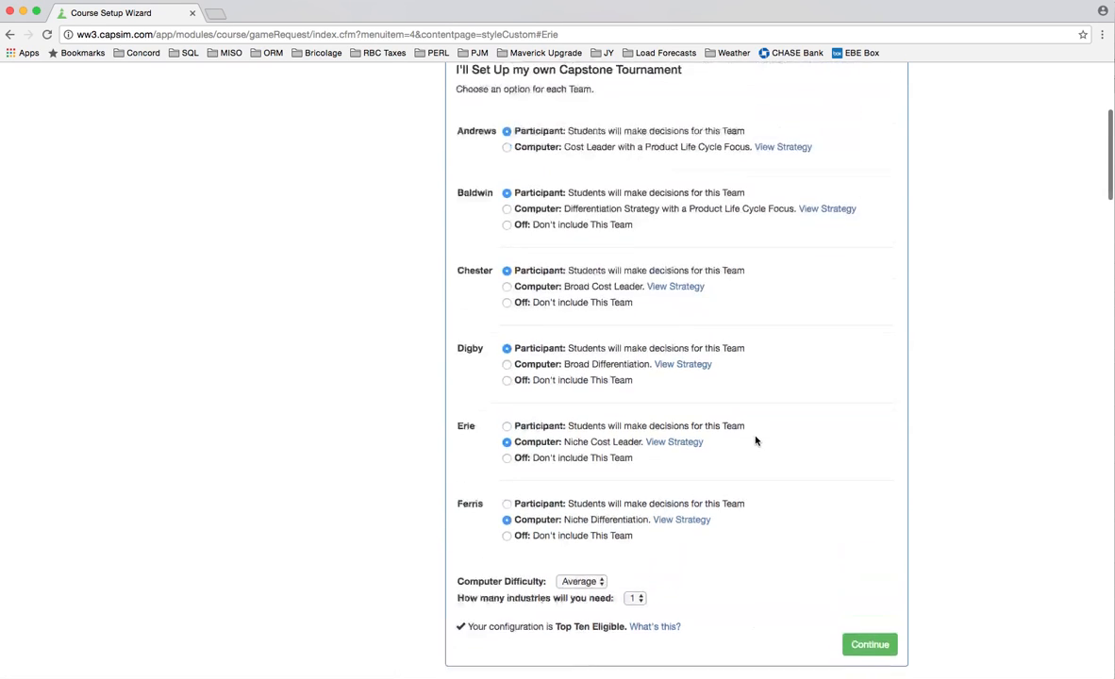
# Accept the tournament's team configuration and continue to the optional modules and their starting rounds
pyautogui.scroll(-4, 753, 440)
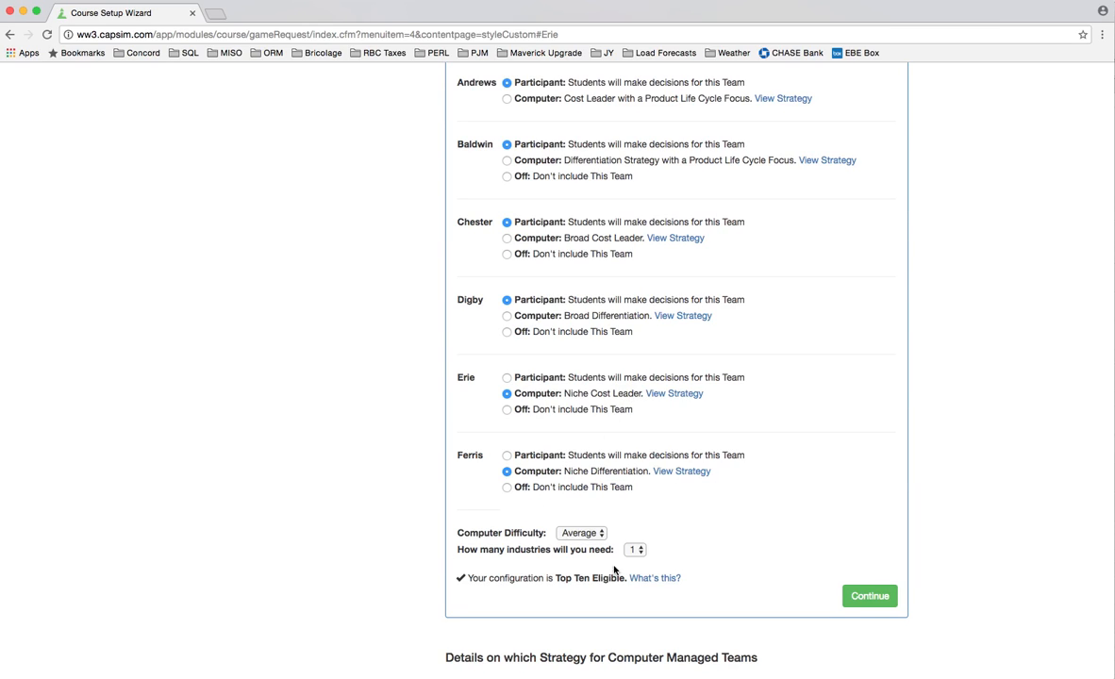
pyautogui.click(869, 596)
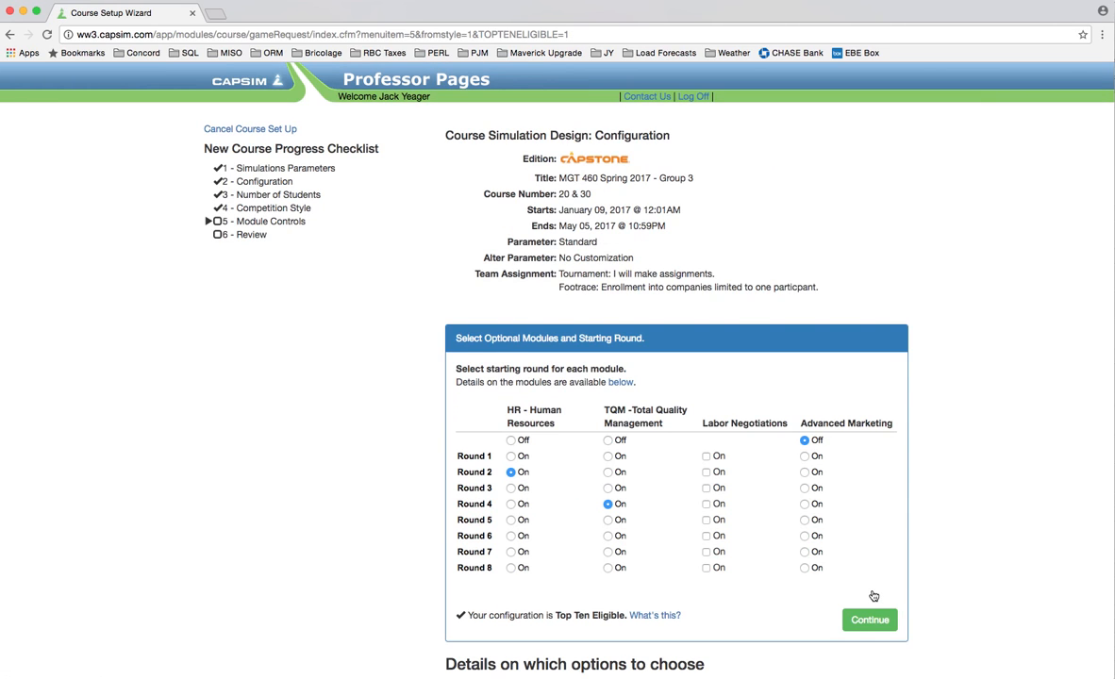
pyautogui.scroll(-3, 999, 468)
pyautogui.scroll(3, 999, 468)
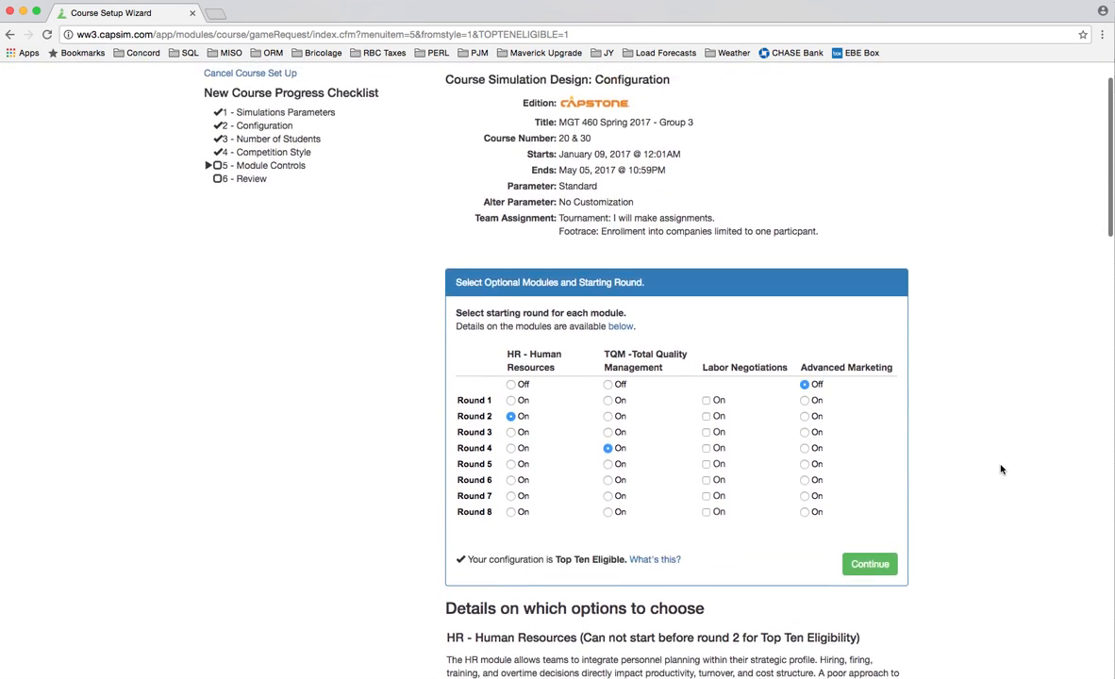
pyautogui.scroll(-2, 1001, 469)
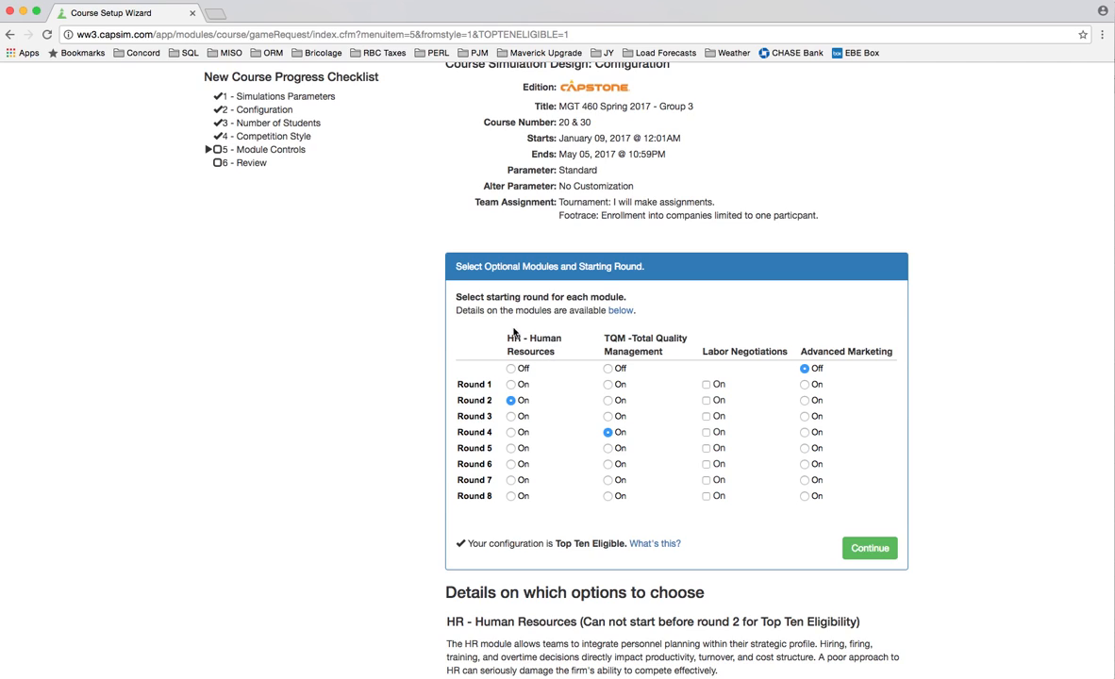
# Try starting the Human Resources module in Rounds 1, 3 and 4, and return it to Round 2
pyautogui.click(511, 385)
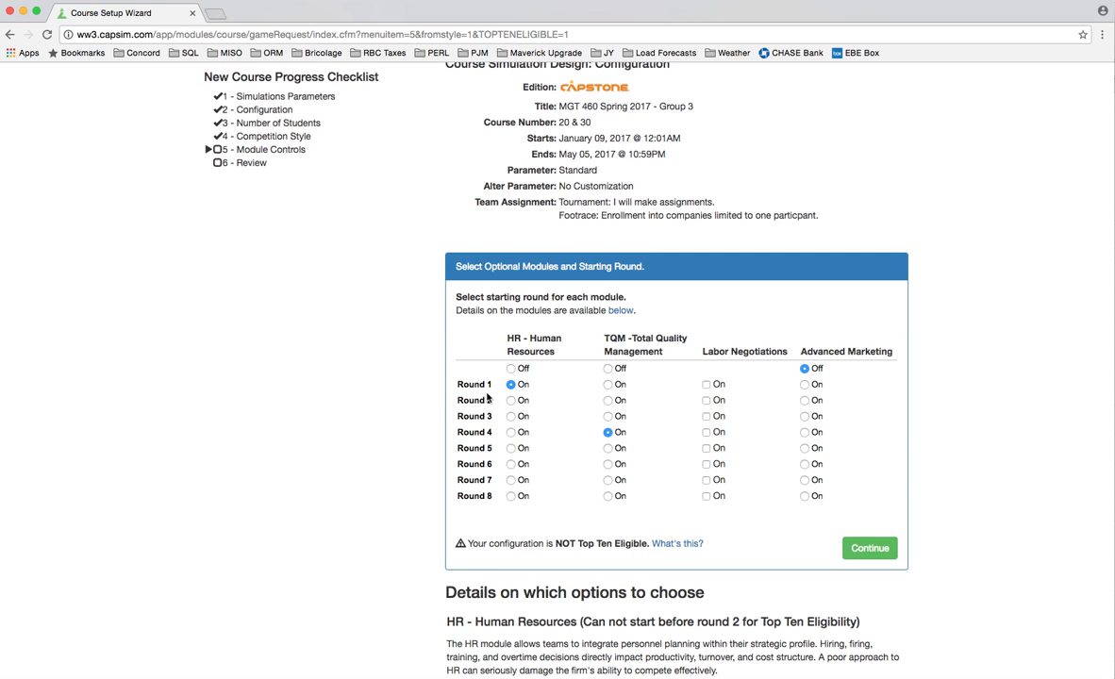
pyautogui.click(511, 416)
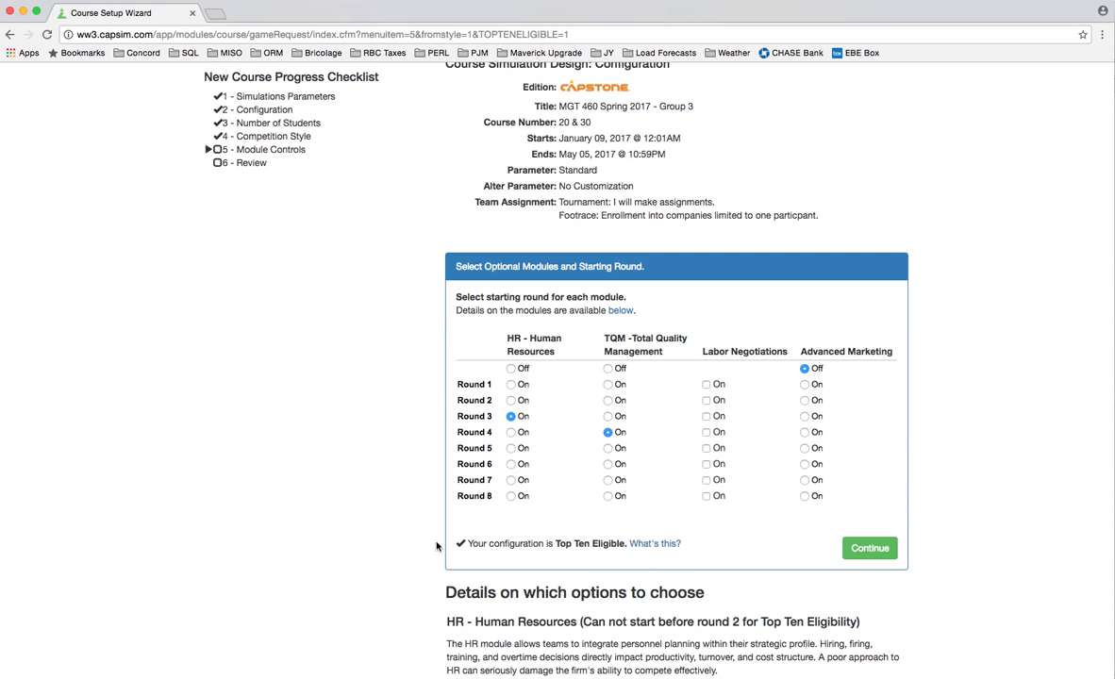
pyautogui.click(511, 432)
pyautogui.click(510, 417)
pyautogui.click(510, 400)
# Set the Total Quality Management module to start in Round 3, after trying Round 2
pyautogui.click(609, 416)
pyautogui.click(609, 400)
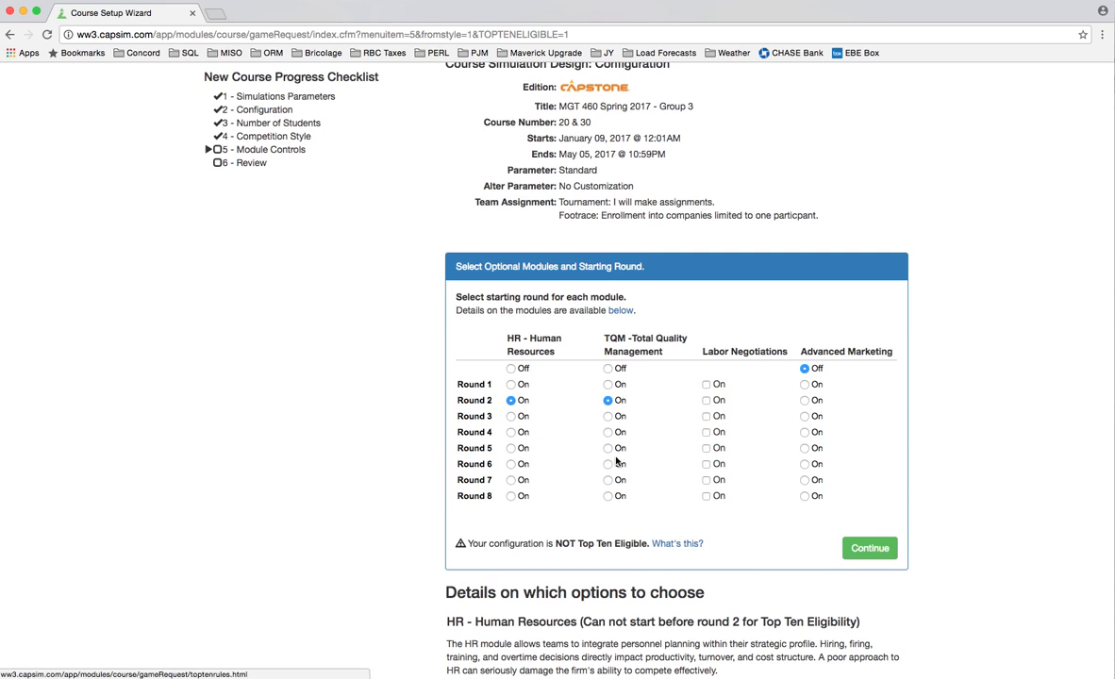
pyautogui.click(608, 416)
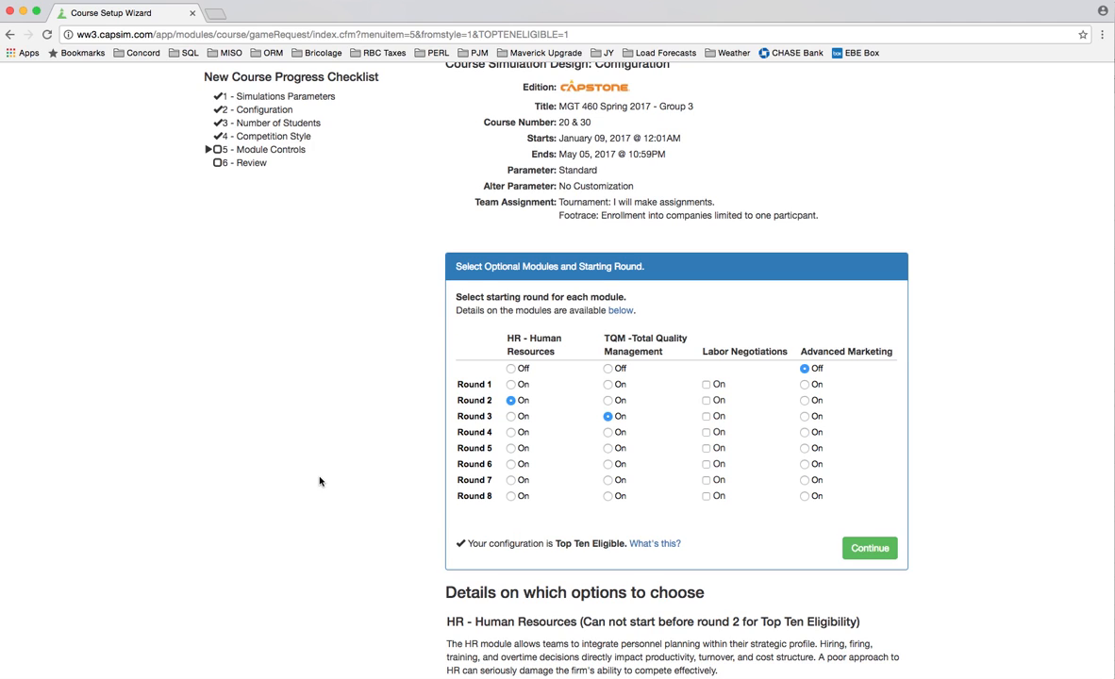
# Try turning on Labor Negotiations and Advanced Marketing, and switch both modules back off
pyautogui.scroll(-1, 736, 468)
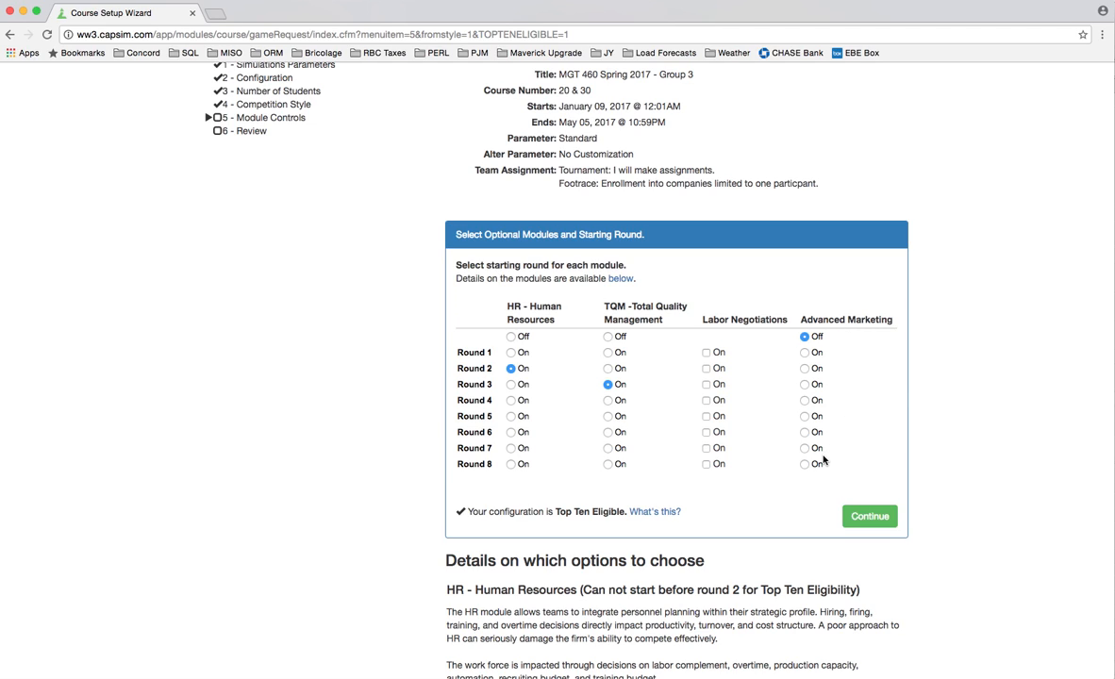
pyautogui.click(707, 384)
pyautogui.click(706, 385)
pyautogui.click(707, 354)
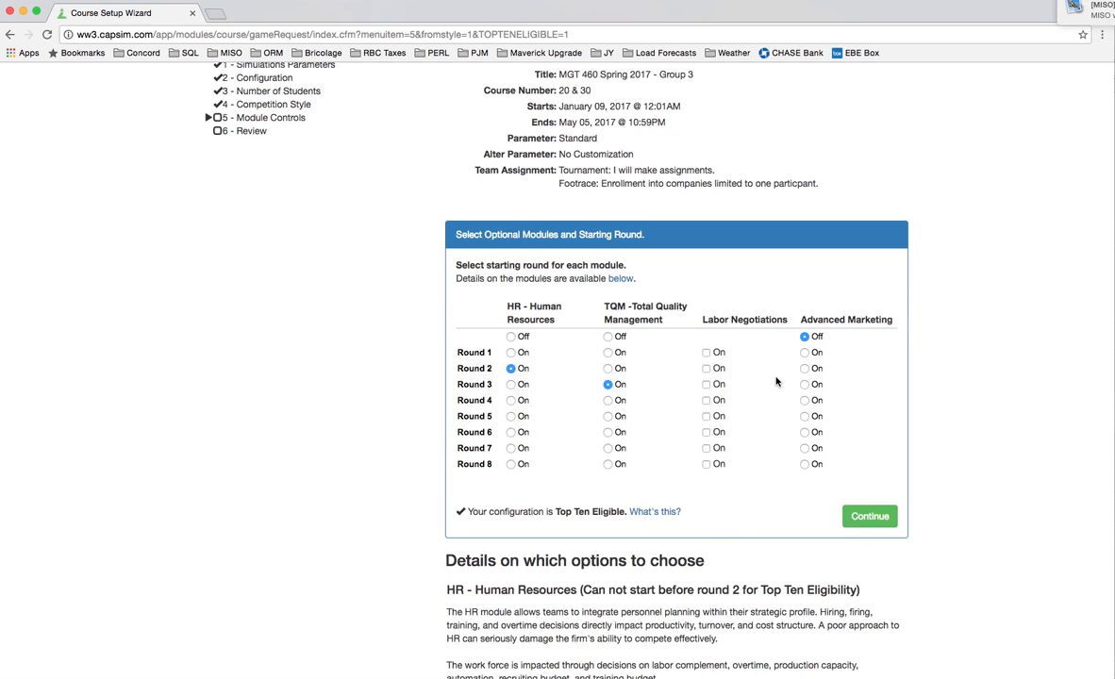
pyautogui.click(805, 354)
pyautogui.click(806, 337)
# Look through the module details, continue to the configuration review, and create the industries
pyautogui.scroll(-15, 772, 505)
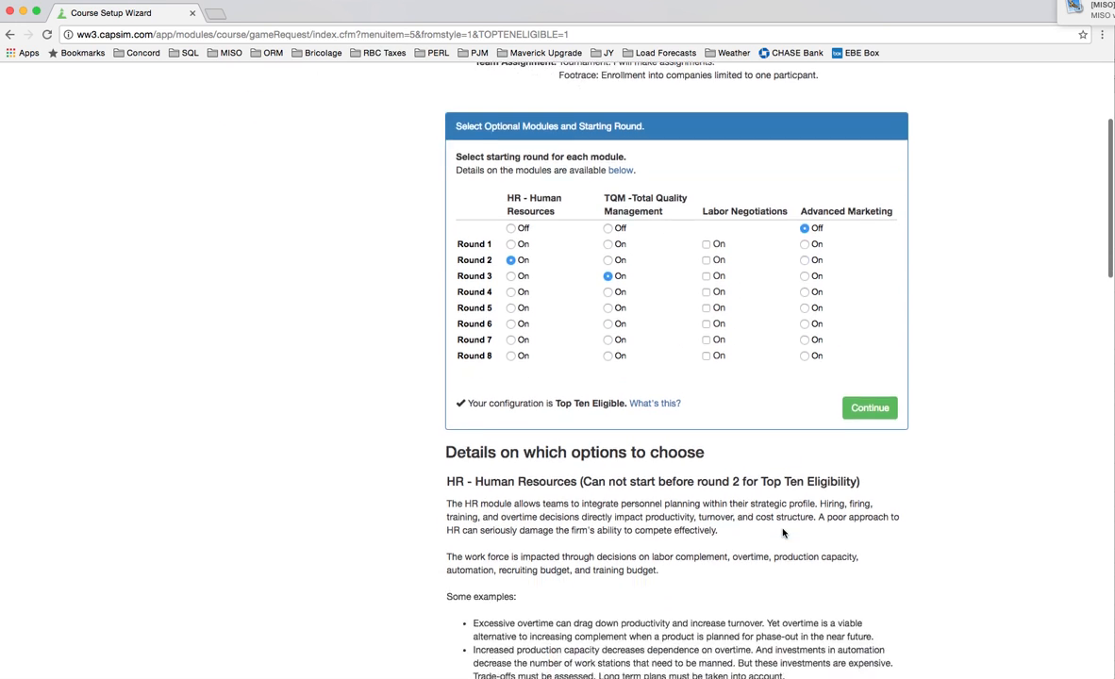
pyautogui.scroll(-10, 782, 532)
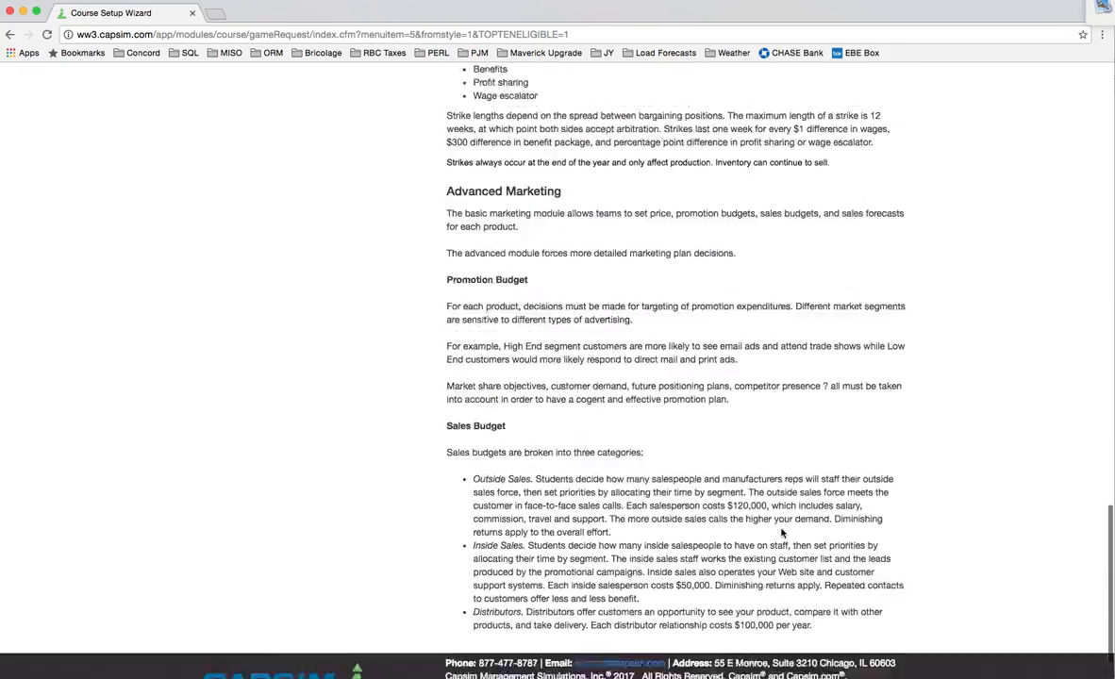
pyautogui.scroll(15, 774, 529)
pyautogui.scroll(15, 772, 530)
pyautogui.scroll(-4, 771, 530)
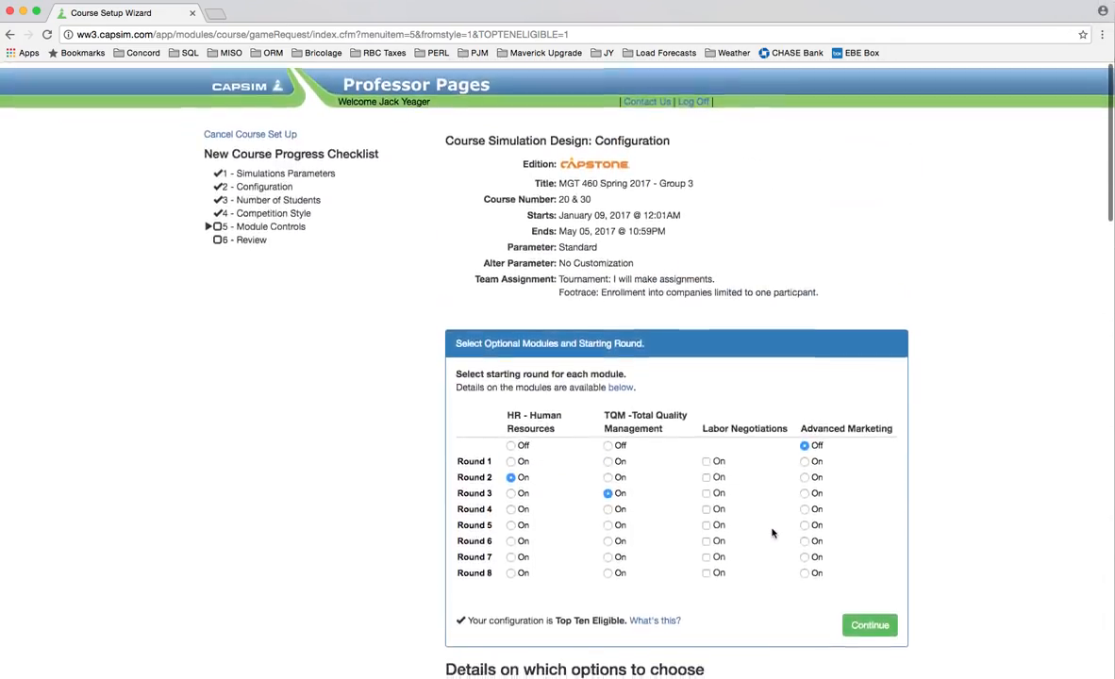
pyautogui.click(868, 521)
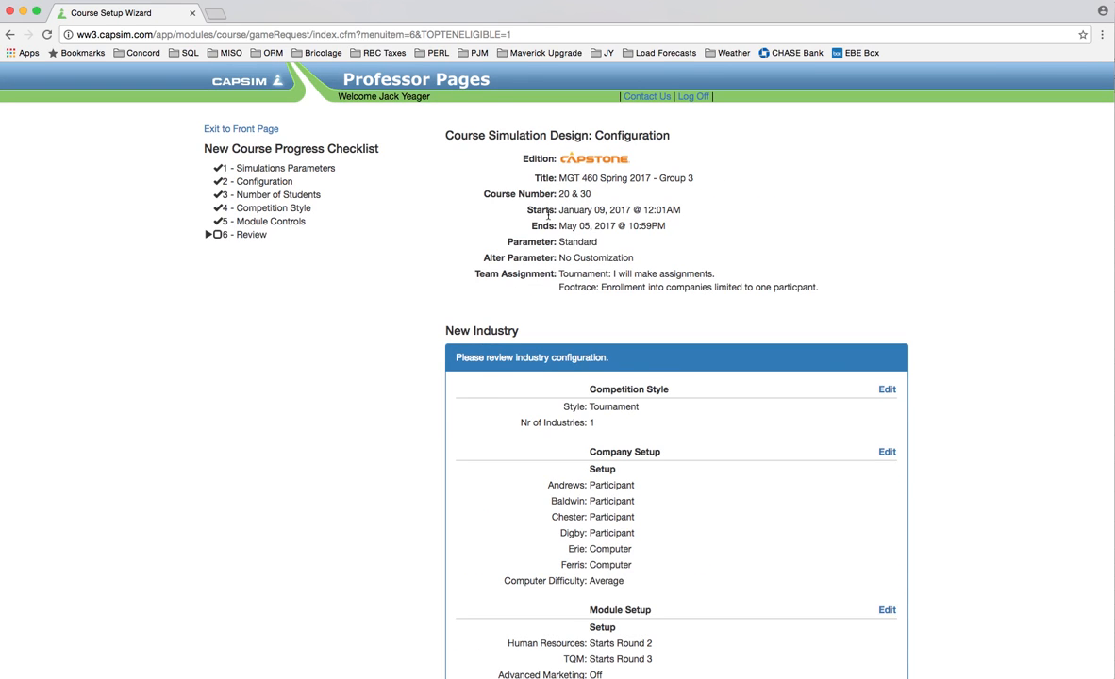
pyautogui.scroll(-3, 892, 377)
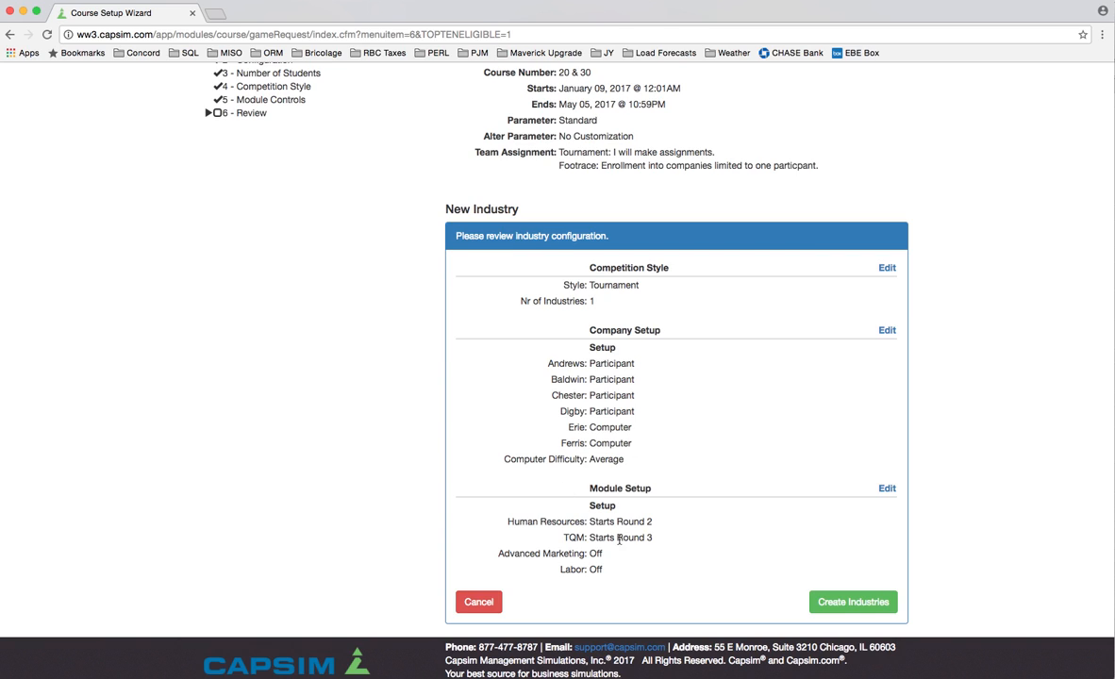
pyautogui.click(886, 612)
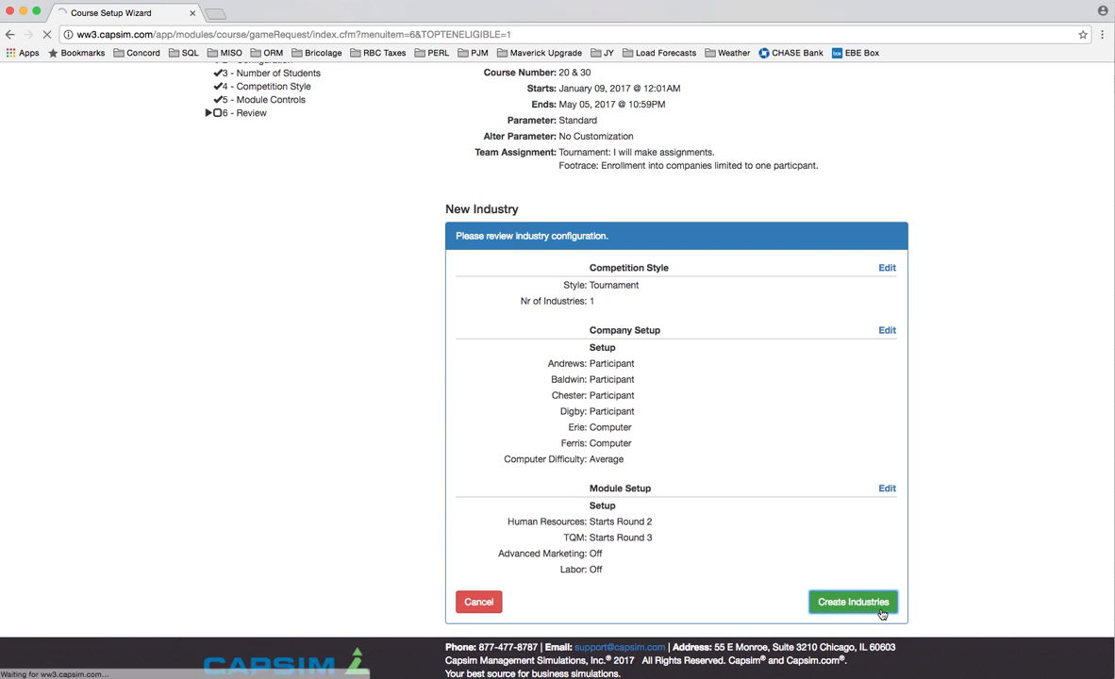